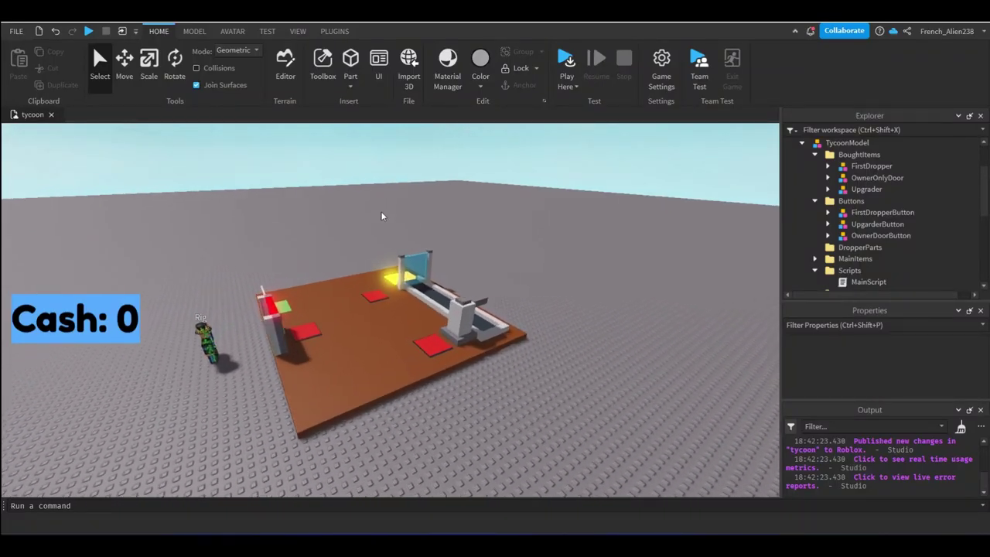
# Fly the camera around the tycoon to inspect the Upgrader, conveyor and Dropper pad.
pyautogui.scroll(5, 381, 216)
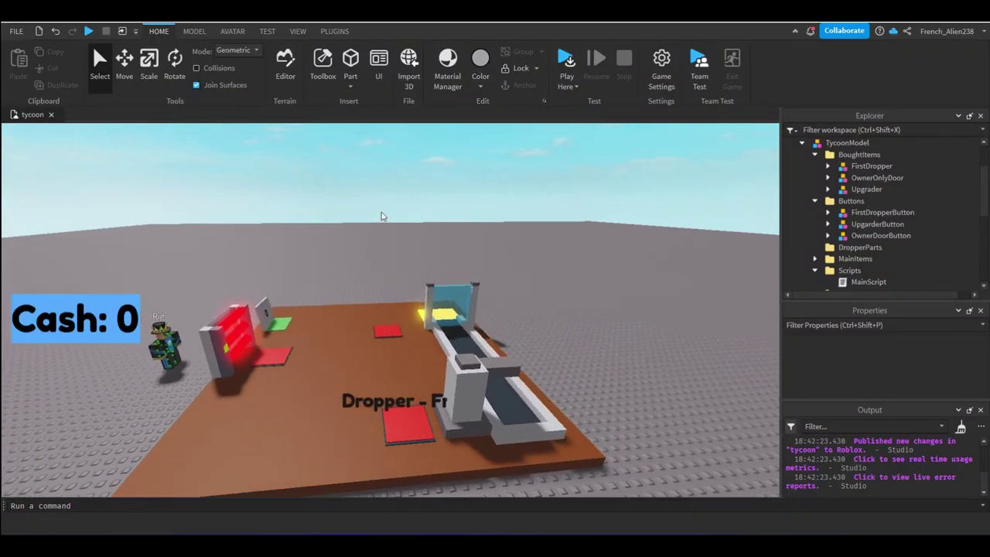
pyautogui.press('s')
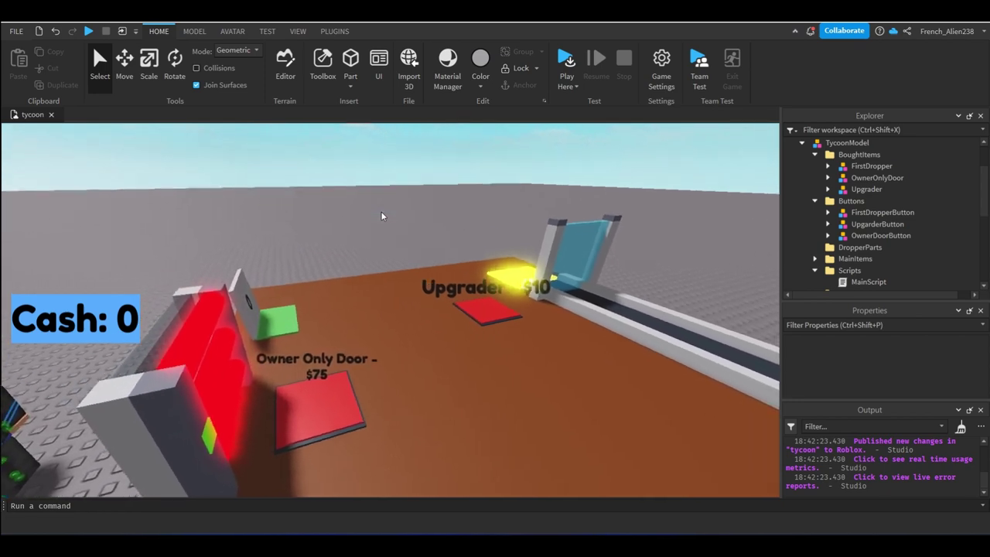
pyautogui.press('w')
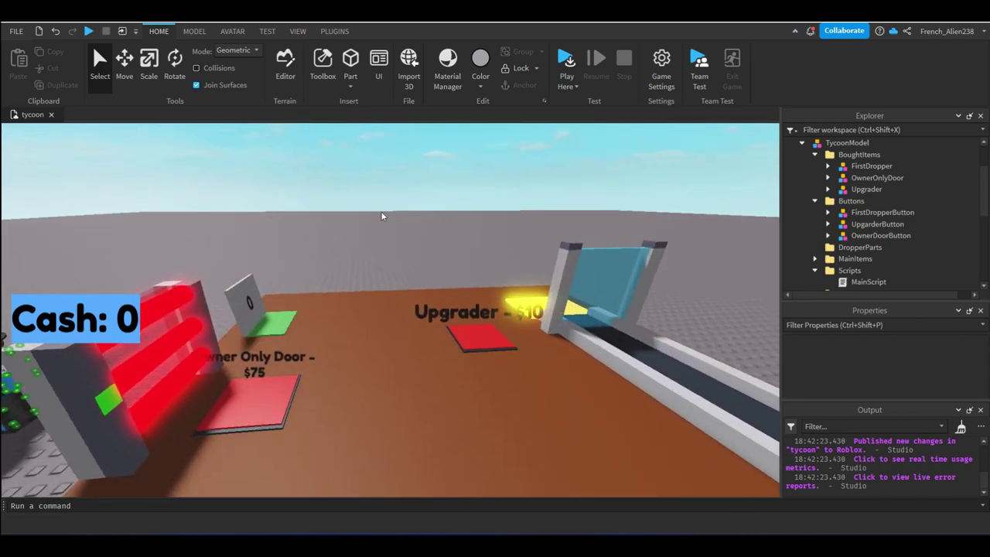
pyautogui.press('w')
pyautogui.press('s')
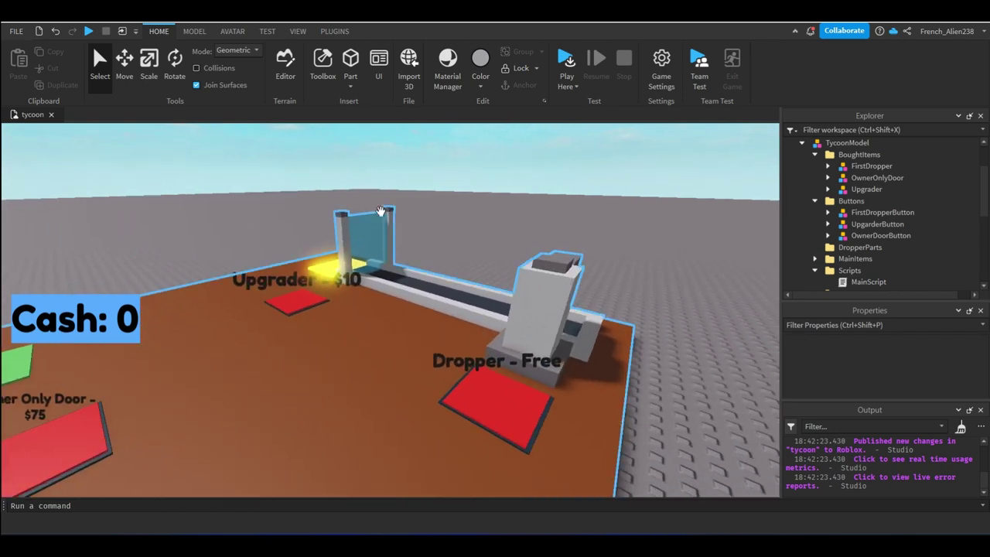
pyautogui.press('a')
pyautogui.press('w')
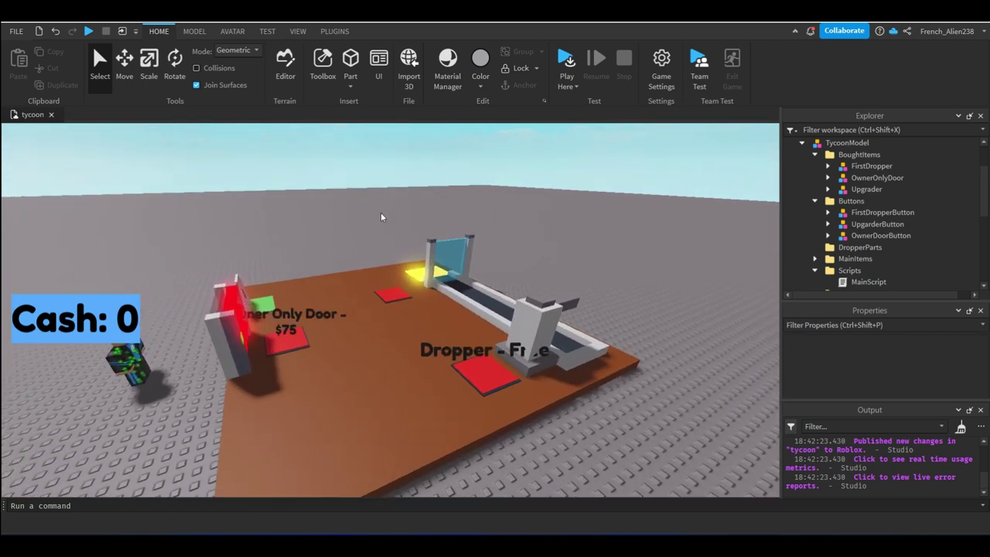
pyautogui.moveTo(381, 217); pyautogui.dragTo(380, 210, button='right')
pyautogui.press('s')
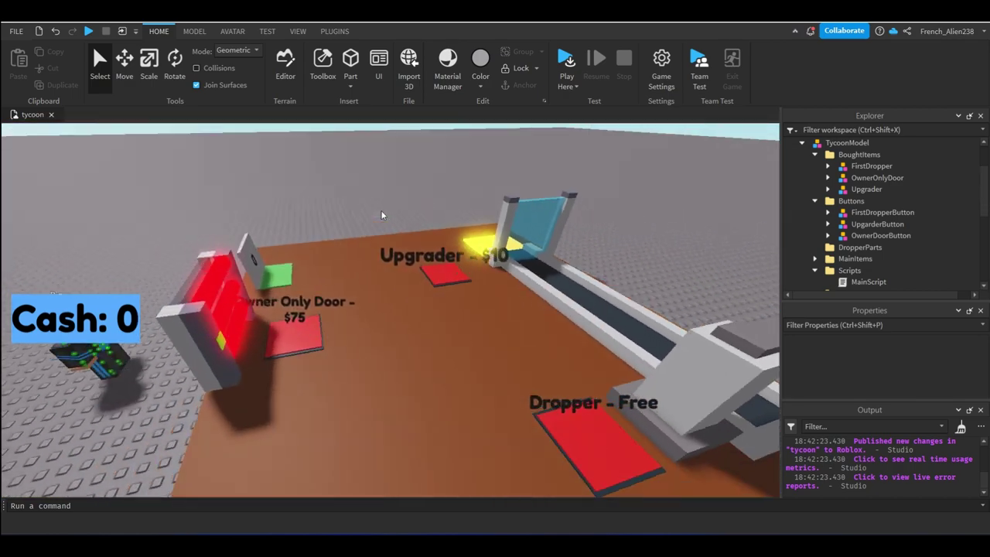
pyautogui.press('w')
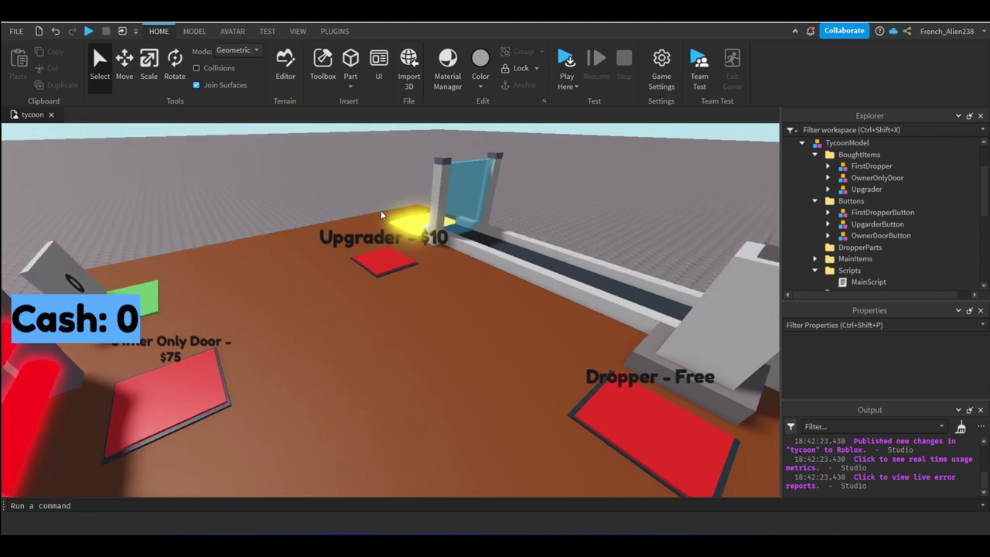
pyautogui.press('s')
pyautogui.press('w')
pyautogui.moveTo(381, 210); pyautogui.dragTo(381, 214, button='right')
pyautogui.moveTo(418, 242); pyautogui.dragTo(441, 269, button='right')
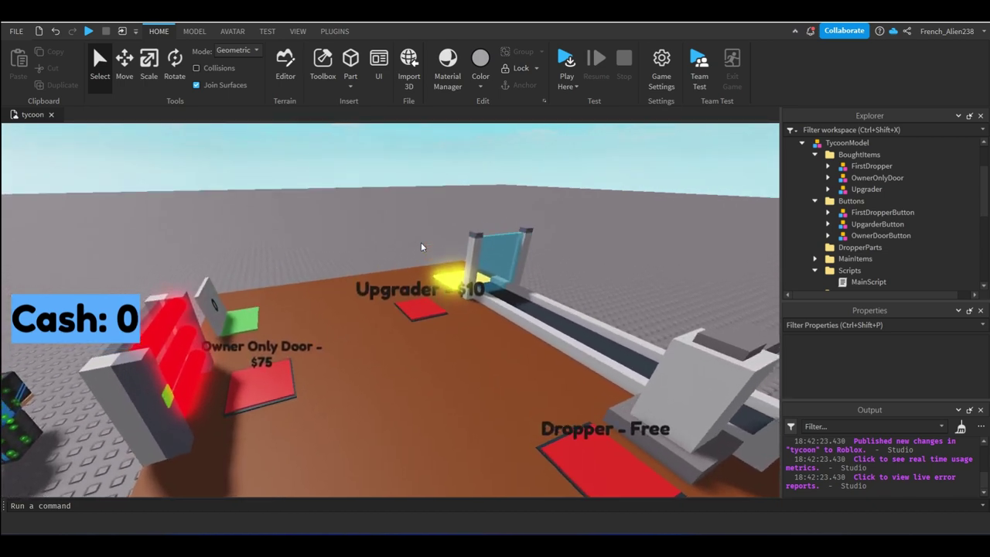
# Pull the view outside the walls to see the building, the Walls $50 pad and the Rig.
pyautogui.scroll(-3, 478, 328)
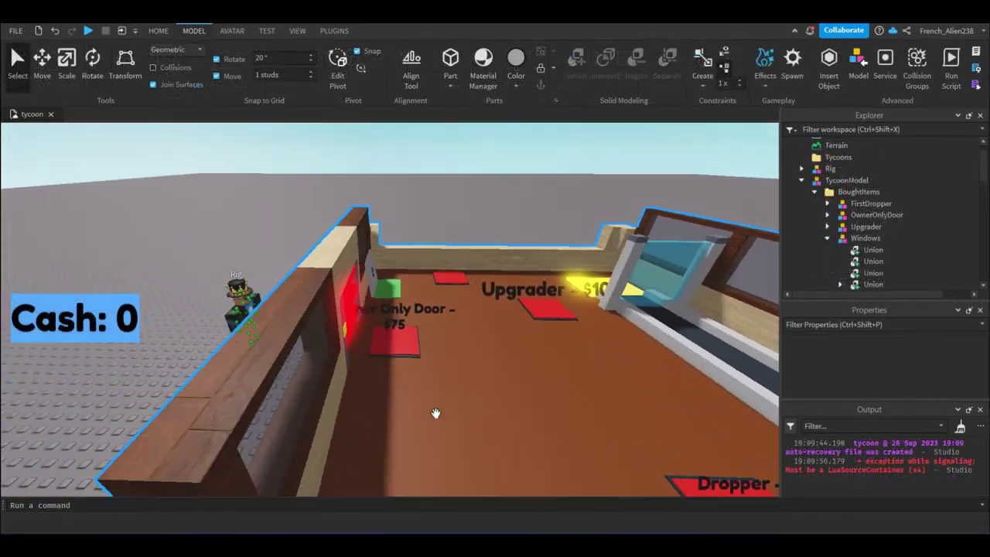
pyautogui.press('s')
pyautogui.moveTo(436, 413); pyautogui.dragTo(436, 413, button='right')
pyautogui.press('w')
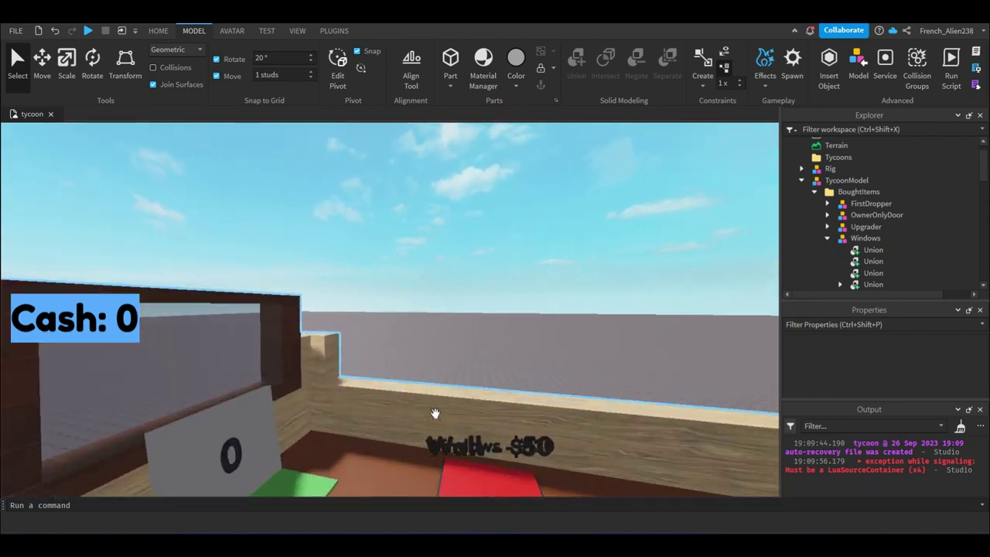
pyautogui.press('s')
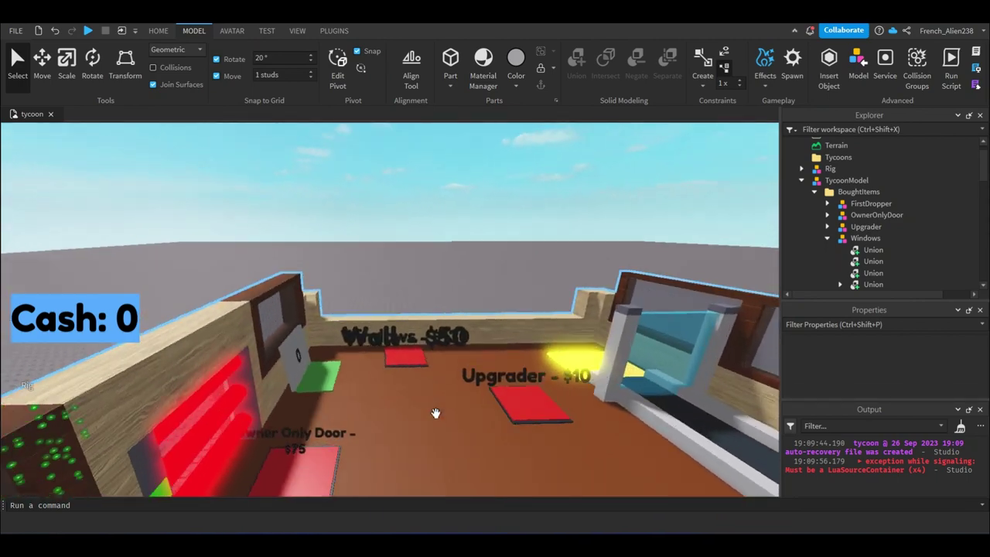
pyautogui.moveTo(435, 413); pyautogui.dragTo(435, 413, button='right')
pyautogui.press('s')
pyautogui.press('s')
pyautogui.press('w')
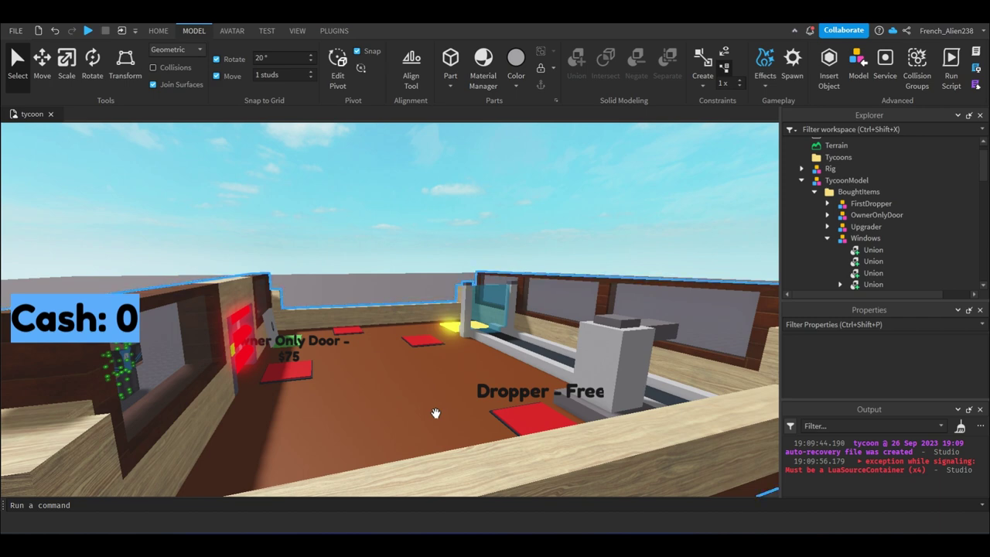
# Zoom and orbit over the map to see the four tycoon plots around the central plaza.
pyautogui.scroll(-10, 435, 413)
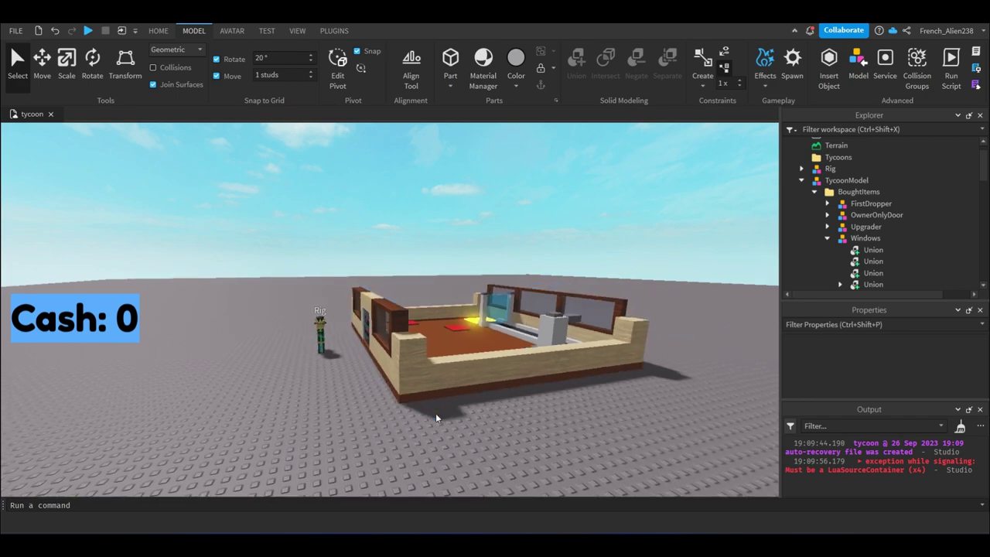
pyautogui.scroll(3, 435, 413)
pyautogui.scroll(3, 435, 412)
pyautogui.scroll(3, 435, 413)
pyautogui.moveTo(434, 413); pyautogui.dragTo(435, 416, button='right')
pyautogui.scroll(3, 435, 412)
pyautogui.scroll(2, 434, 413)
pyautogui.scroll(2, 435, 416)
pyautogui.scroll(-3, 435, 416)
pyautogui.scroll(-2, 435, 416)
pyautogui.scroll(-1, 434, 416)
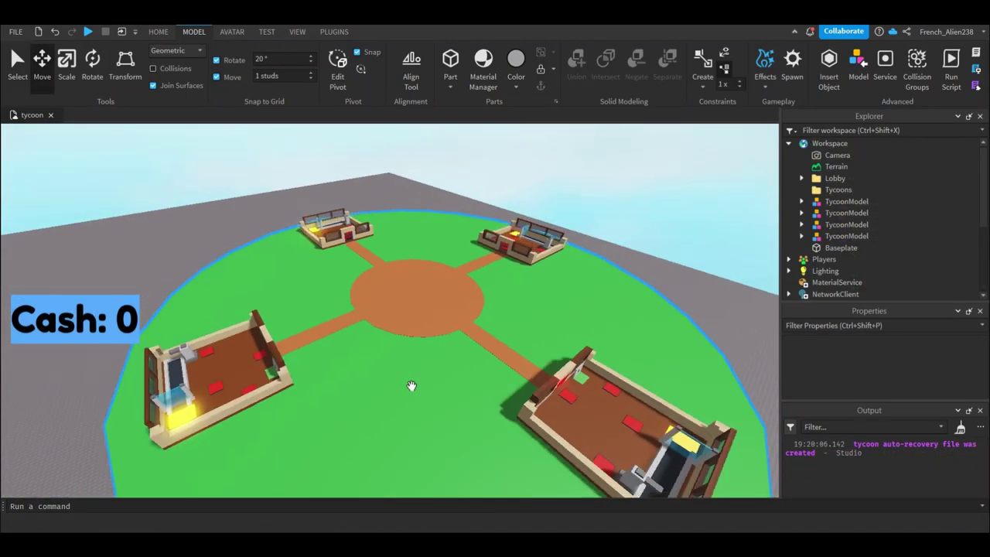
pyautogui.moveTo(412, 385); pyautogui.dragTo(379, 375, button='right')
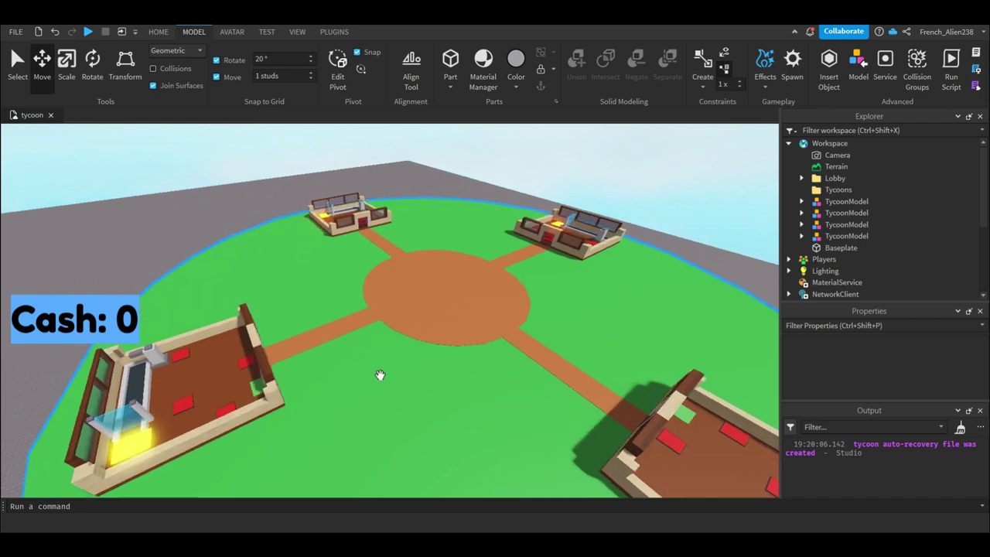
pyautogui.scroll(5, 383, 371)
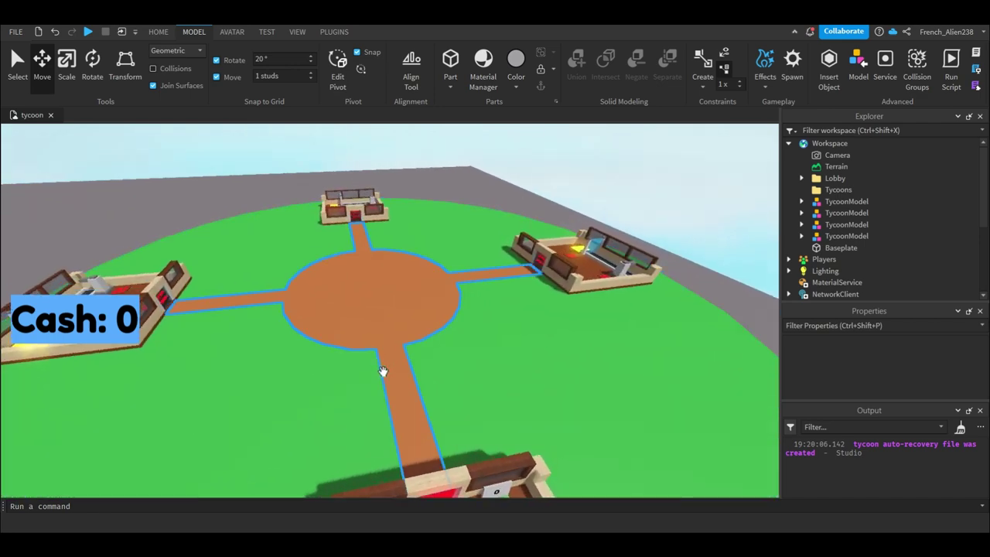
pyautogui.moveTo(382, 371); pyautogui.dragTo(390, 371, button='right')
pyautogui.scroll(-3, 383, 371)
pyautogui.scroll(-2, 383, 371)
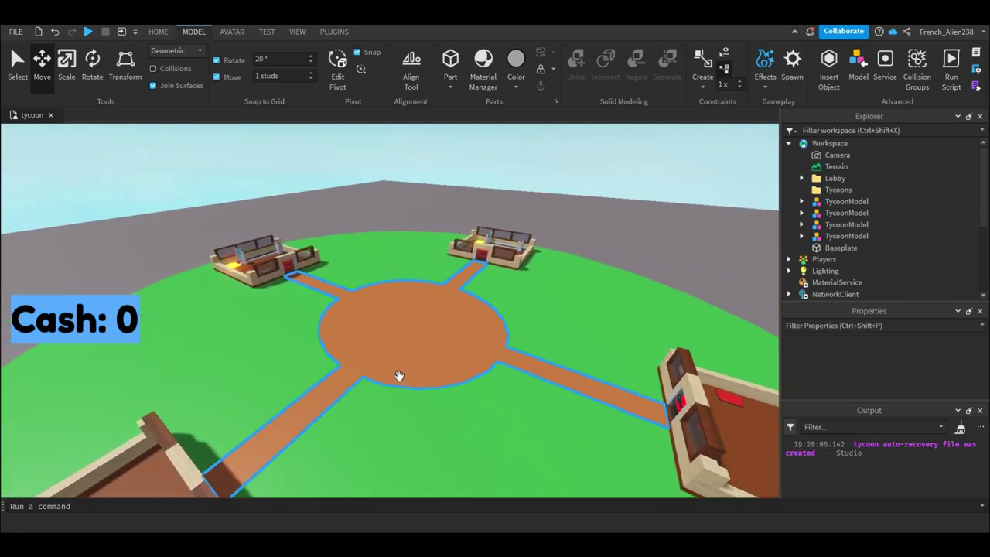
pyautogui.moveTo(398, 376); pyautogui.dragTo(414, 358, button='right')
pyautogui.scroll(-3, 415, 357)
pyautogui.moveTo(354, 304); pyautogui.dragTo(350, 315, button='right')
pyautogui.scroll(5, 349, 309)
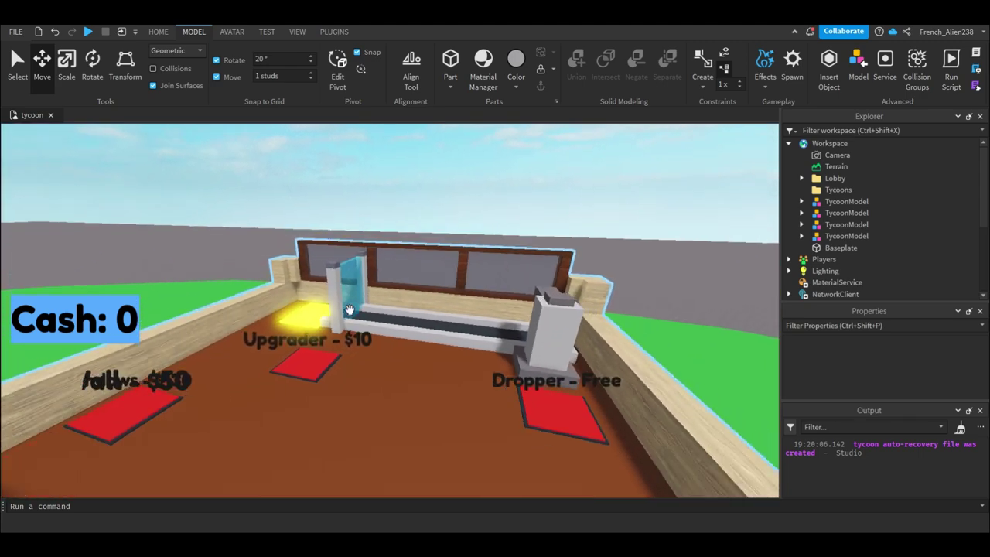
pyautogui.scroll(-5, 349, 310)
pyautogui.scroll(2, 348, 309)
pyautogui.scroll(3, 349, 309)
pyautogui.scroll(2, 349, 310)
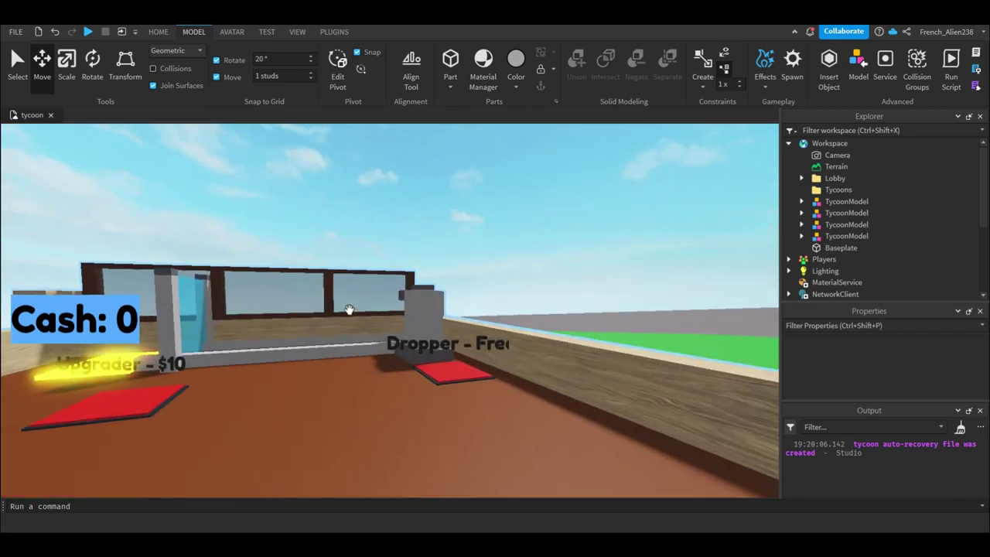
pyautogui.scroll(2, 349, 309)
pyautogui.scroll(-3, 348, 309)
pyautogui.scroll(3, 349, 310)
pyautogui.moveTo(349, 309); pyautogui.dragTo(351, 310, button='right')
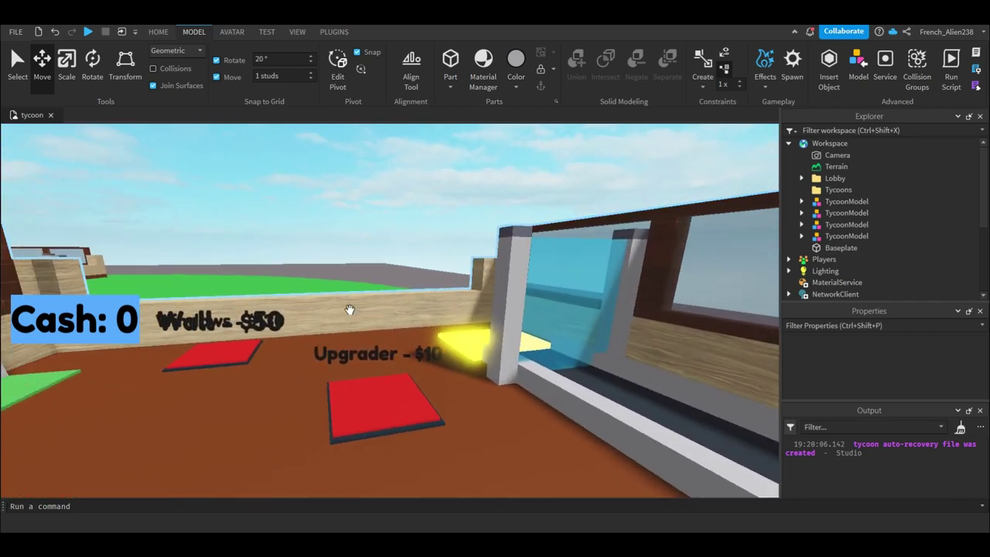
pyautogui.scroll(-3, 348, 309)
pyautogui.scroll(-3, 352, 307)
pyautogui.scroll(-3, 354, 309)
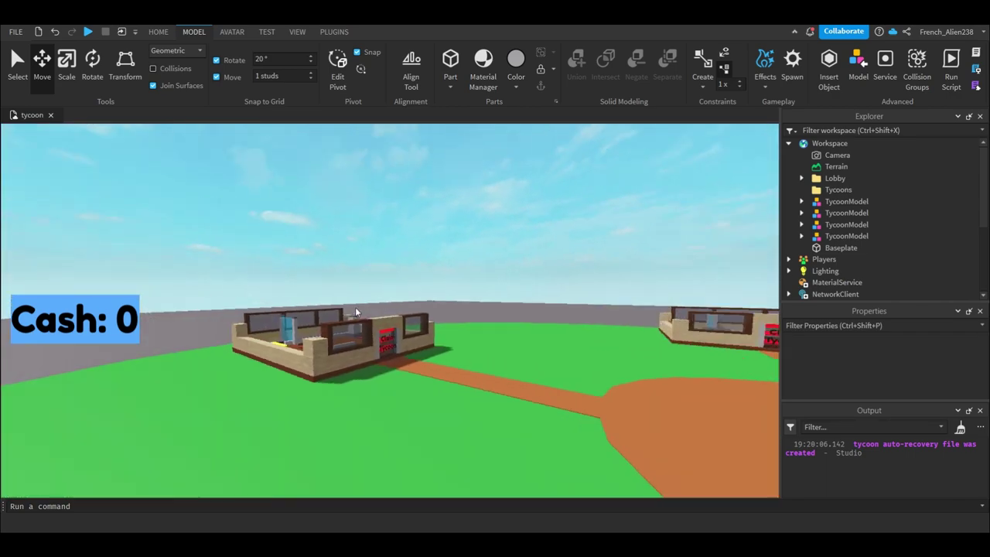
pyautogui.scroll(3, 356, 310)
pyautogui.scroll(3, 354, 306)
pyautogui.scroll(2, 352, 305)
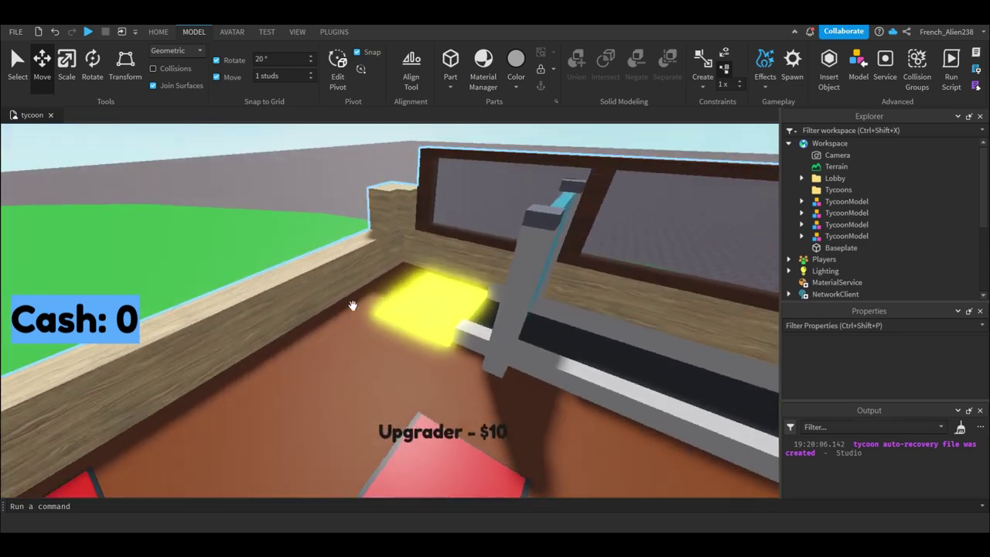
pyautogui.scroll(-2, 352, 305)
pyautogui.scroll(-2, 352, 305)
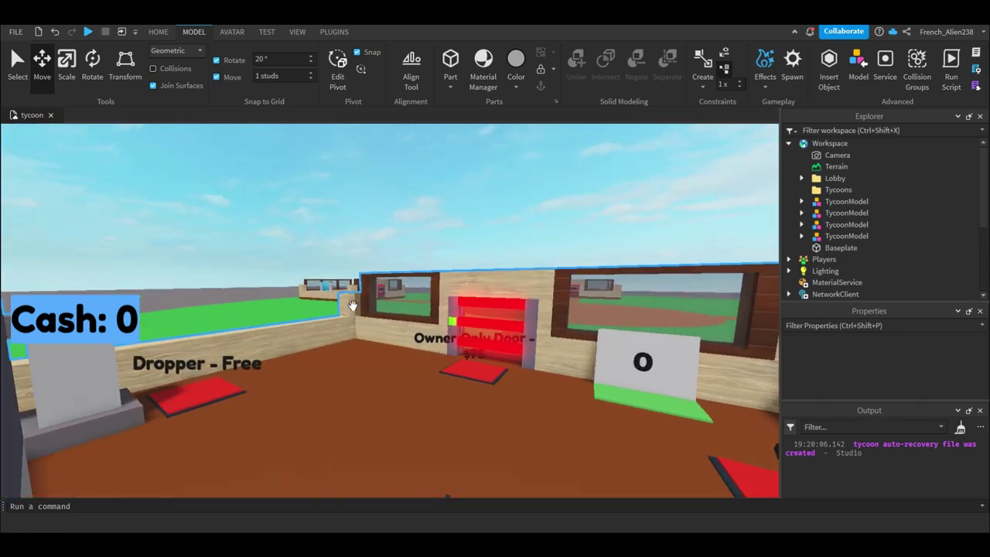
pyautogui.scroll(-3, 352, 305)
pyautogui.scroll(3, 352, 306)
pyautogui.scroll(2, 352, 305)
pyautogui.scroll(2, 352, 306)
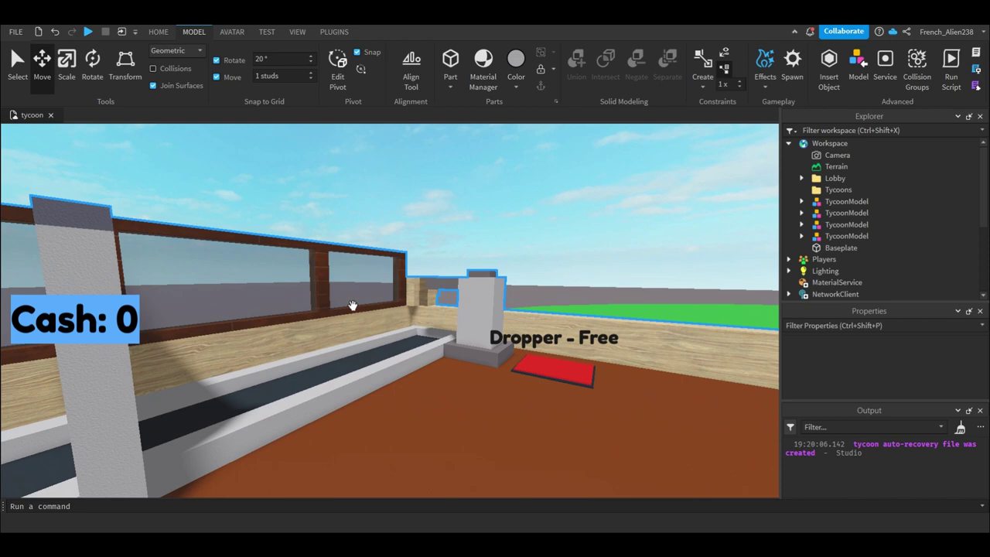
pyautogui.scroll(2, 352, 306)
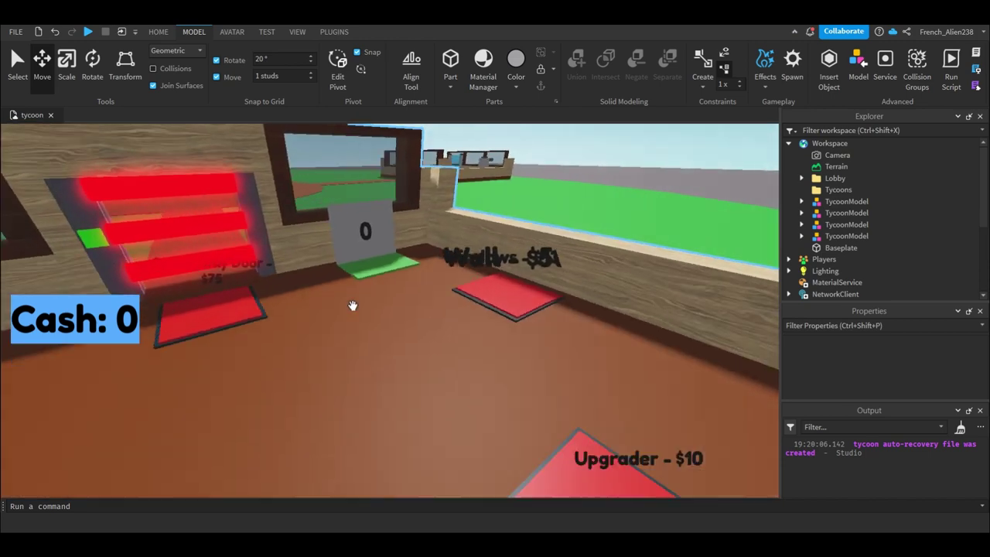
pyautogui.scroll(-3, 351, 305)
pyautogui.scroll(-2, 352, 306)
pyautogui.scroll(-2, 352, 306)
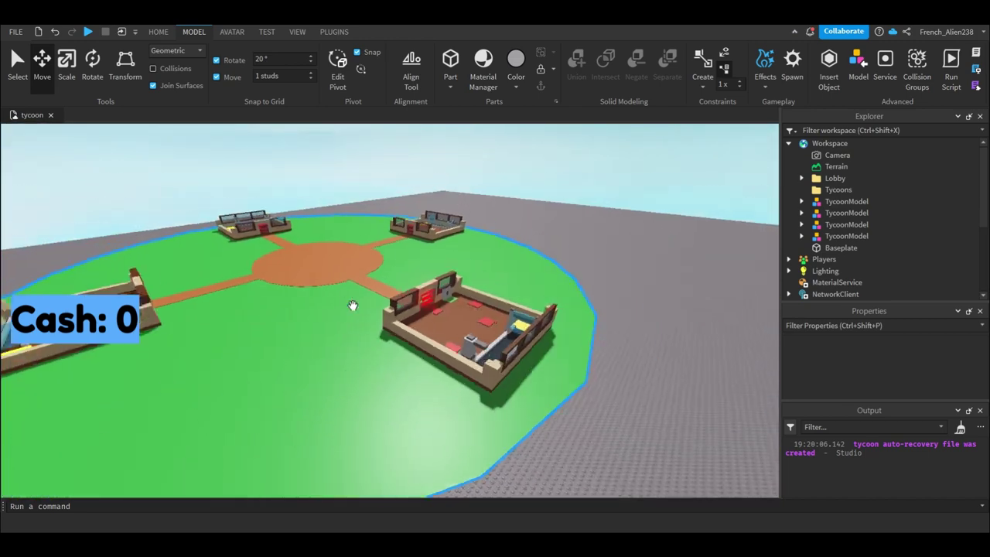
pyautogui.scroll(-1, 352, 306)
pyautogui.scroll(2, 351, 306)
pyautogui.scroll(2, 352, 305)
pyautogui.scroll(2, 352, 302)
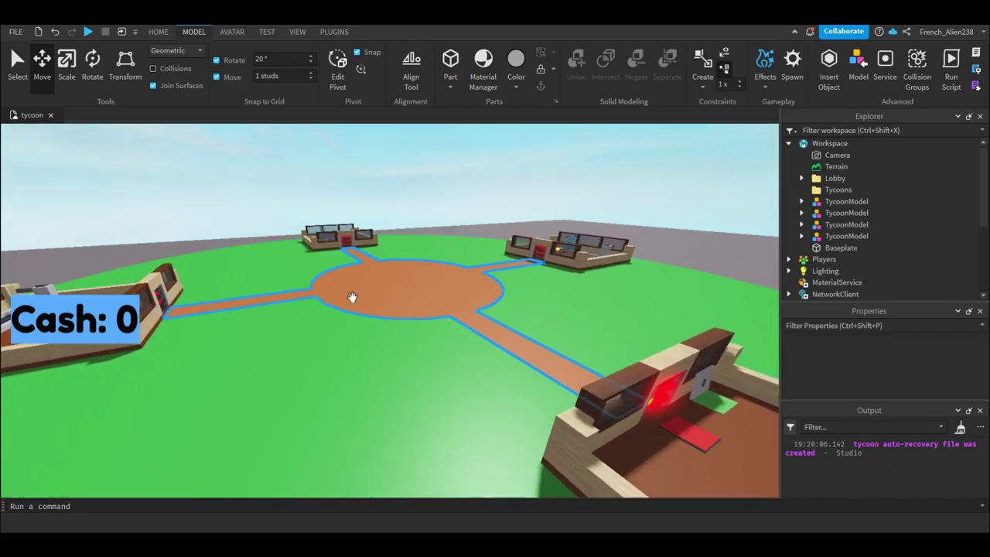
# Start a play test and walk across the hub to claim a tycoon plot.
pyautogui.click(89, 31)
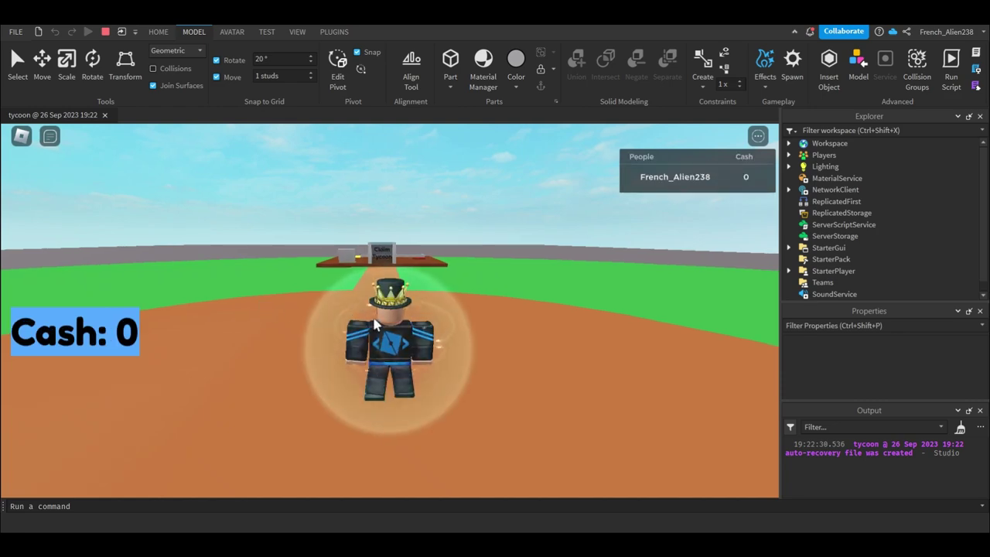
pyautogui.press('a')
pyautogui.press('w')
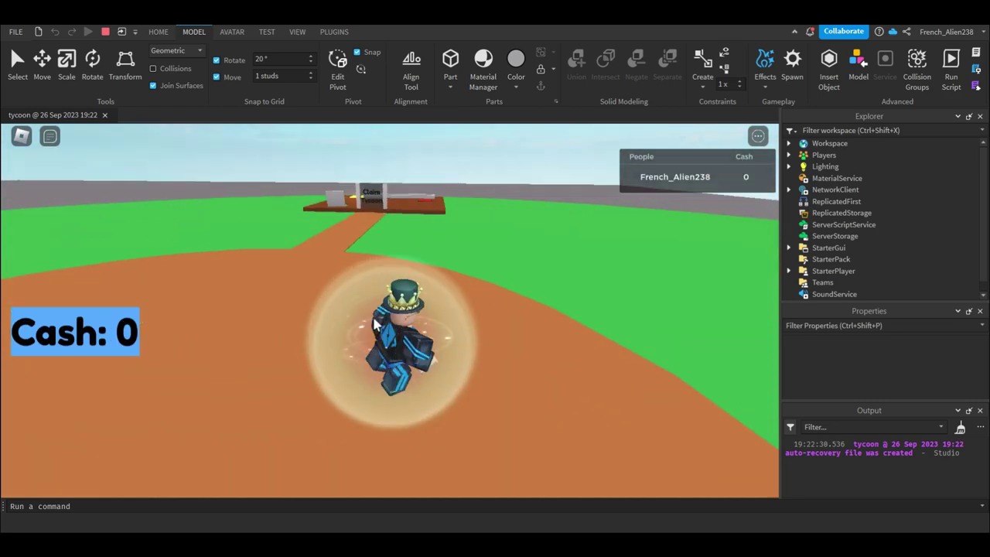
pyautogui.scroll(-10, 373, 318)
pyautogui.scroll(10, 373, 318)
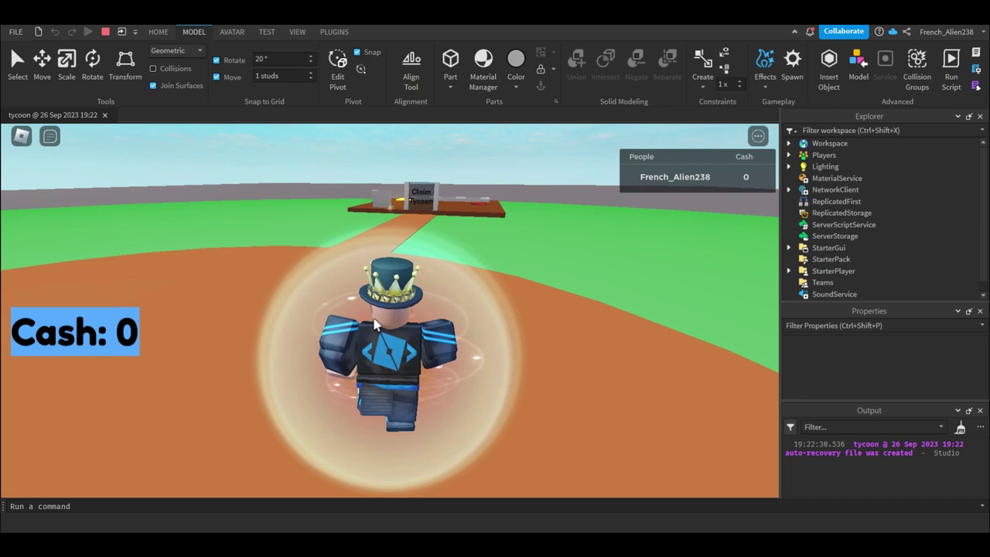
pyautogui.press('w')
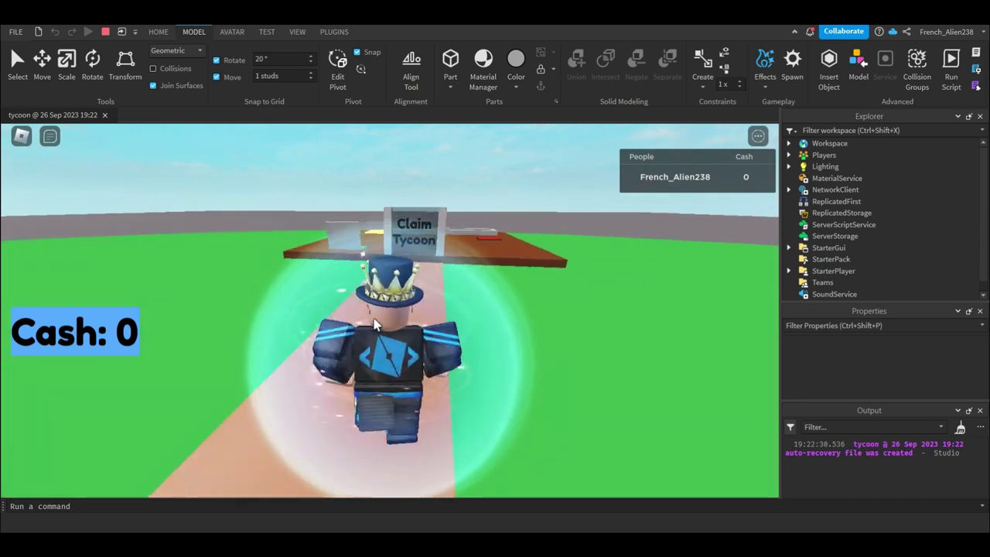
pyautogui.press('w')
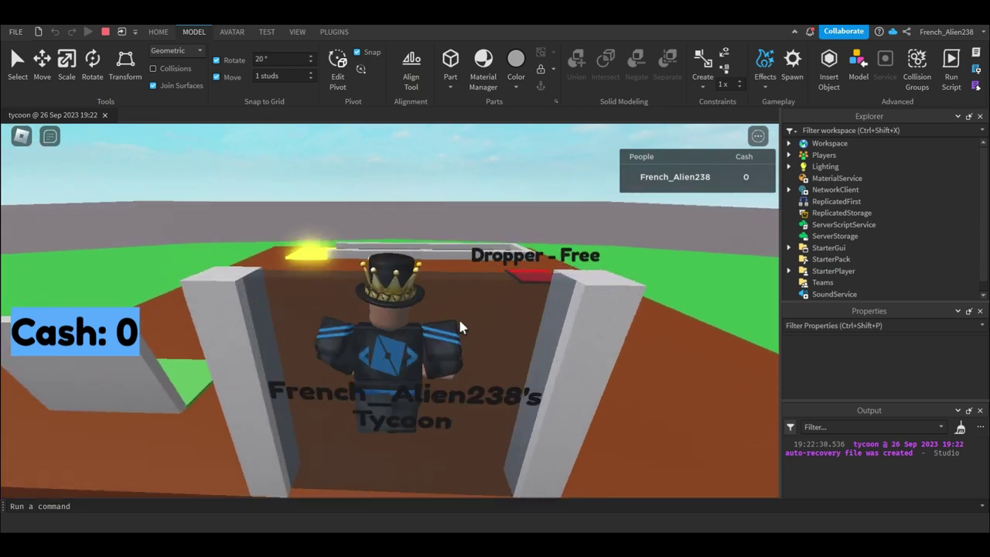
# Get the free dropper and wait while it produces cash, reaching 16.
pyautogui.press('d')
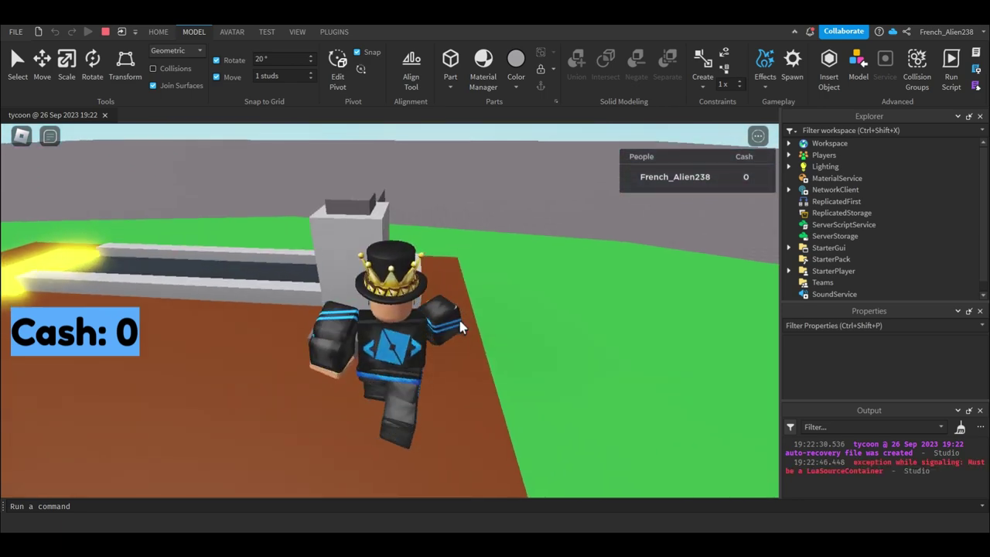
pyautogui.press('s')
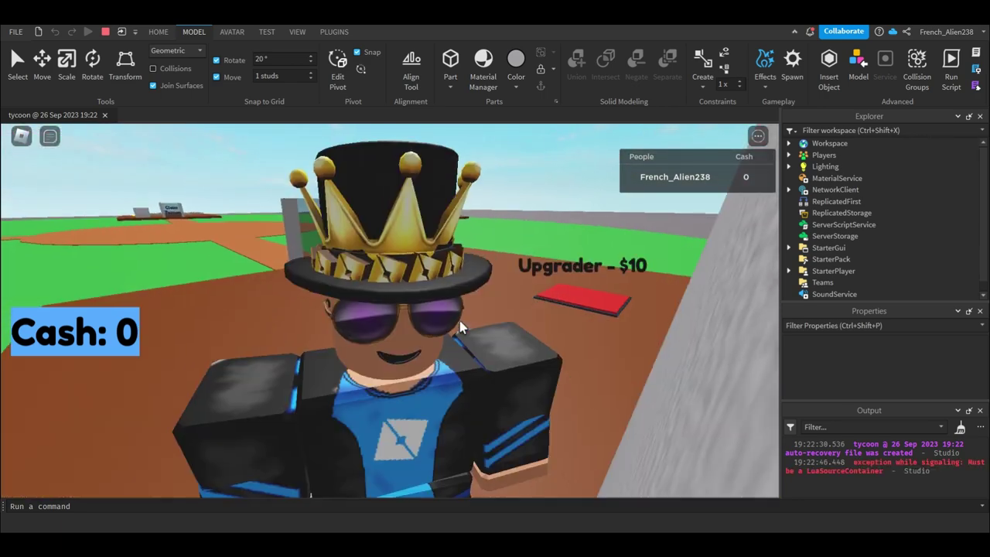
pyautogui.scroll(-5, 459, 320)
pyautogui.press('w')
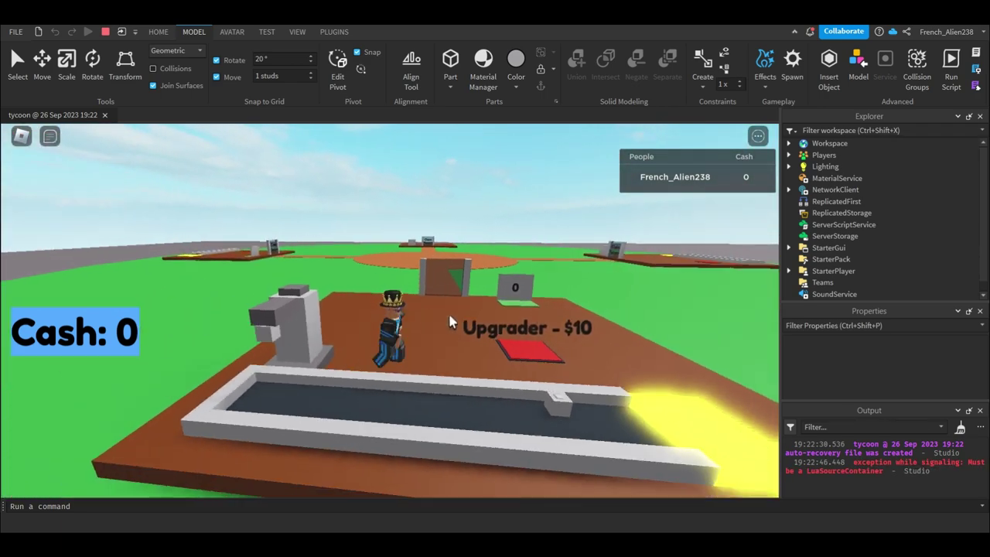
pyautogui.press('s')
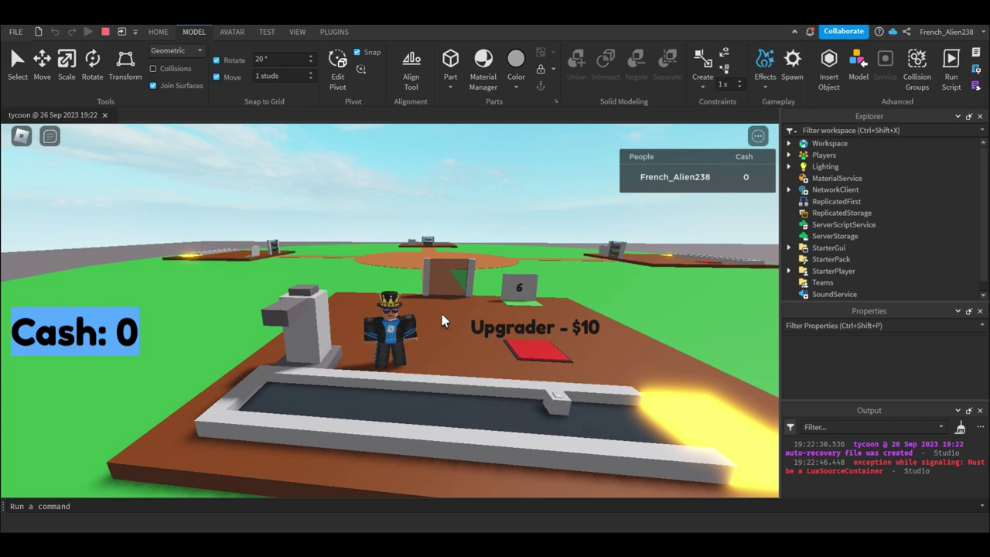
# Cash in the dropper earnings on the collector and buy the Upgrader for $10.
pyautogui.press('w')
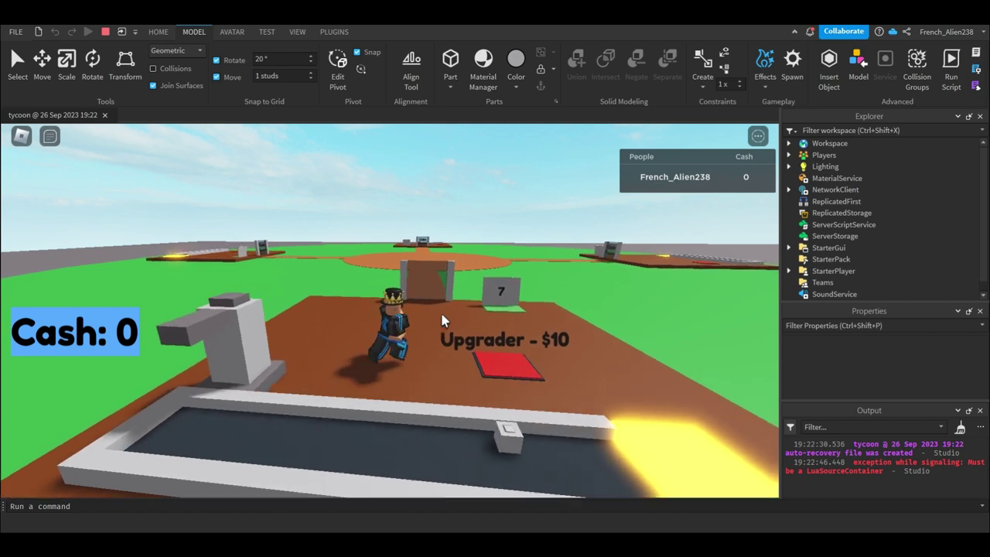
pyautogui.press('d')
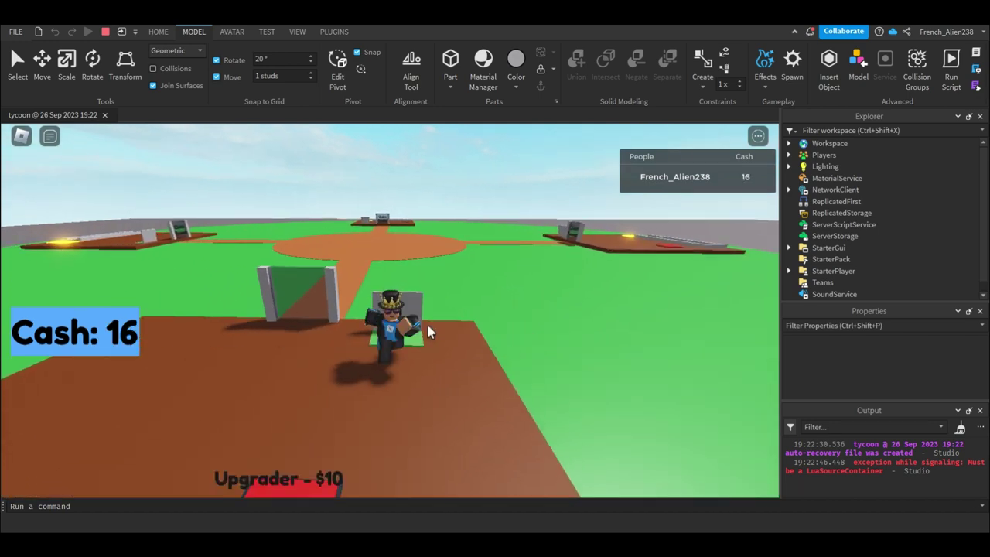
pyautogui.press('a')
pyautogui.press('s')
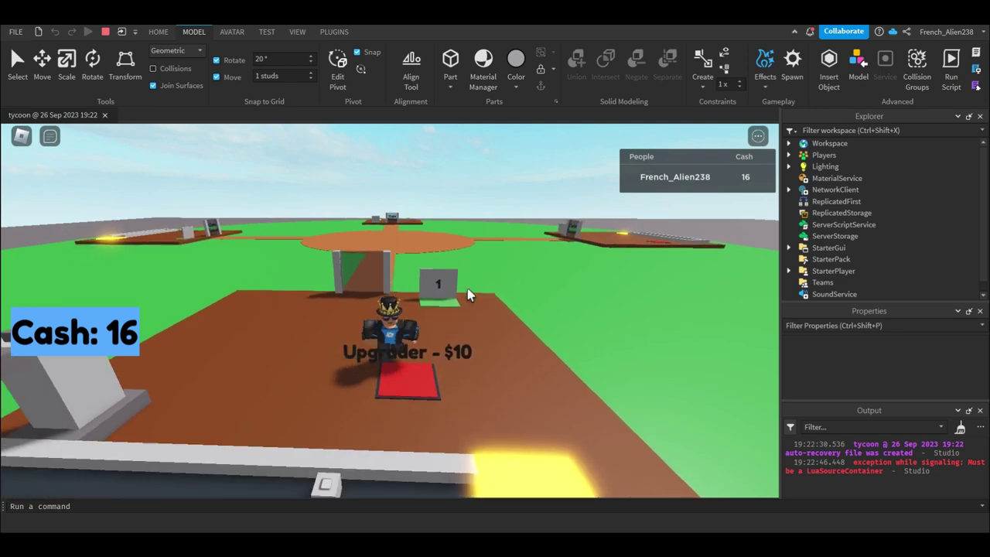
pyautogui.press('w')
# Collect the earnings again to reach 168 cash and stand on the owner-only door pad.
pyautogui.press('s')
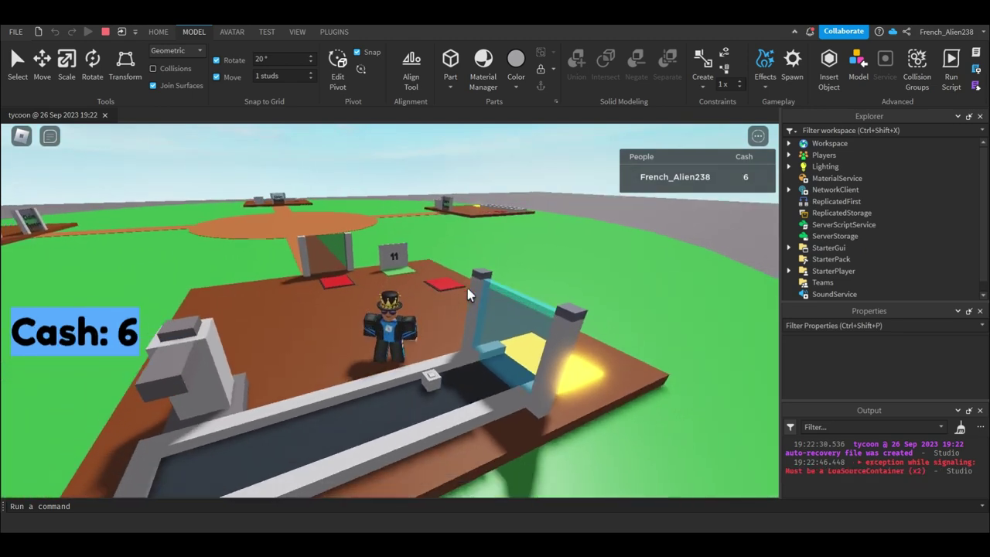
pyautogui.press('s')
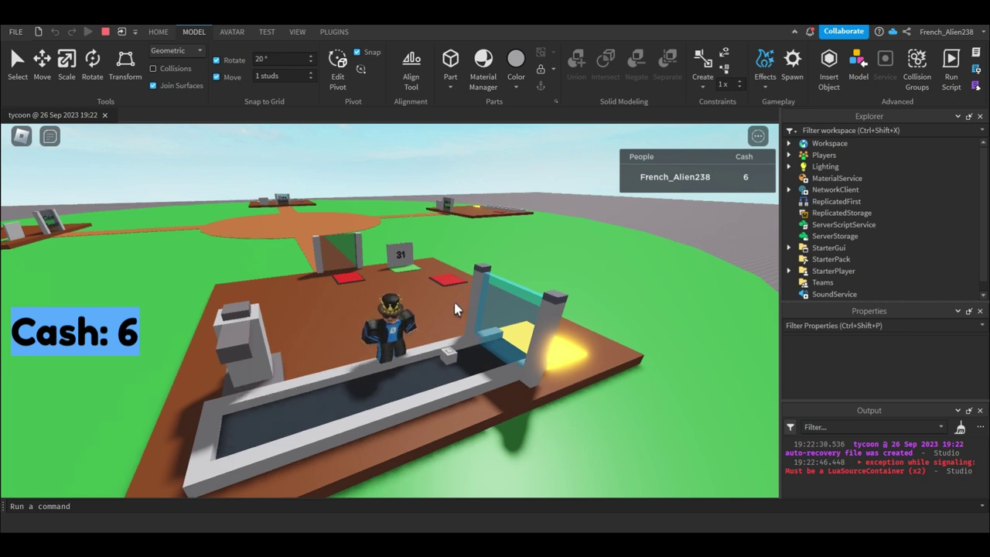
pyautogui.moveTo(455, 304); pyautogui.dragTo(455, 304, button='right')
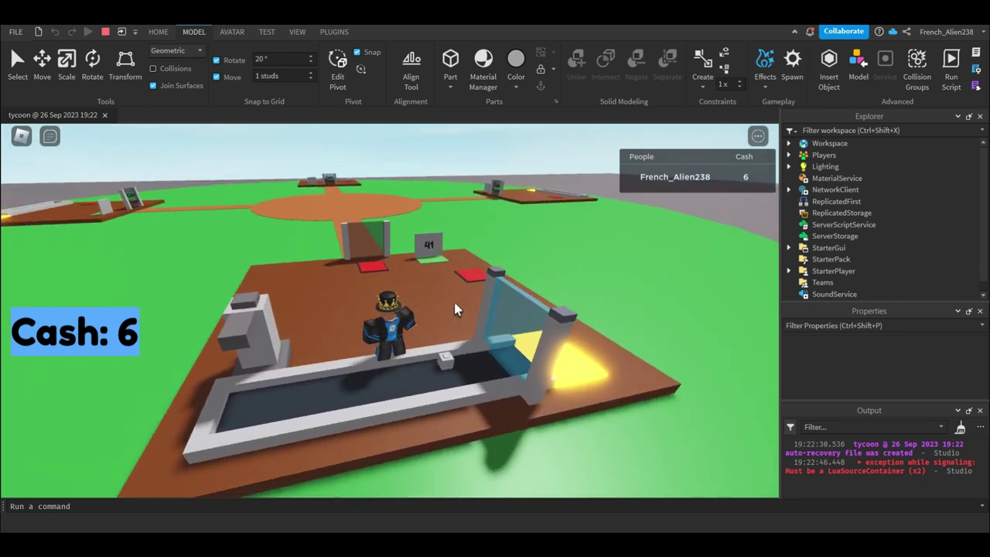
pyautogui.press('w')
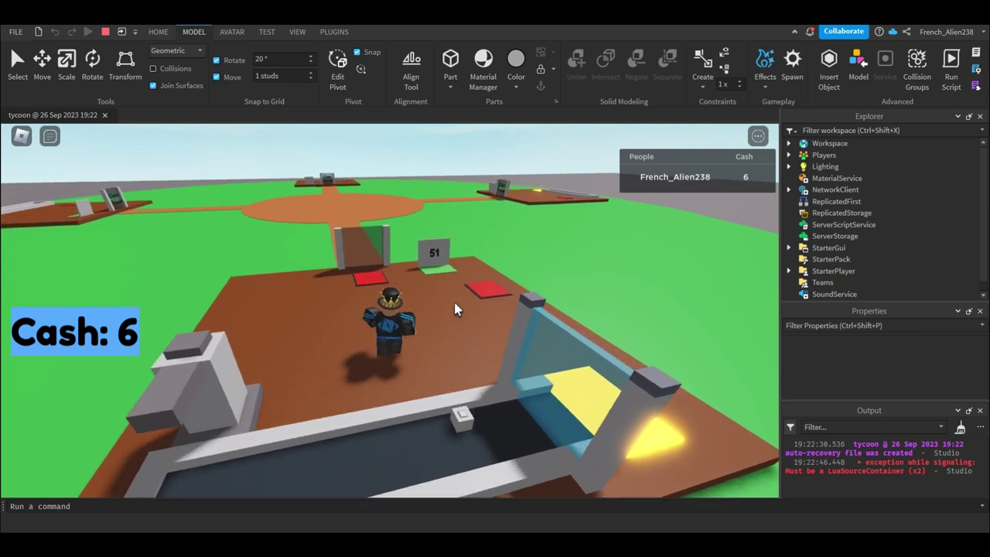
pyautogui.press('s')
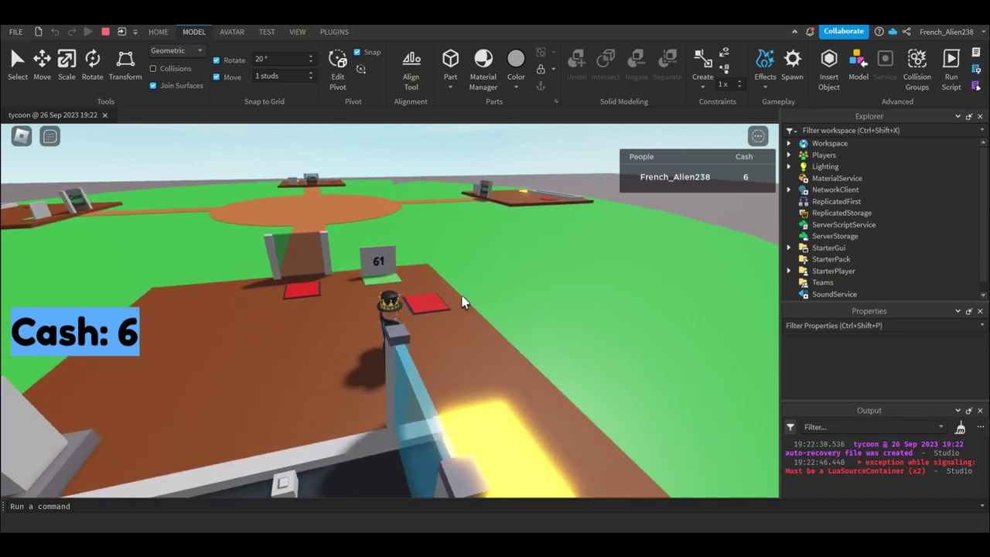
pyautogui.press('w')
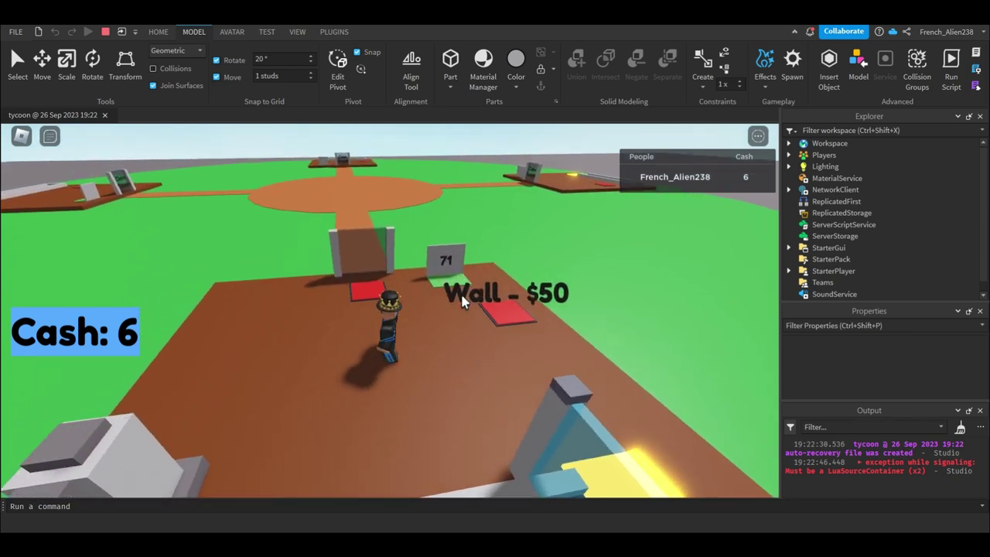
pyautogui.press('a')
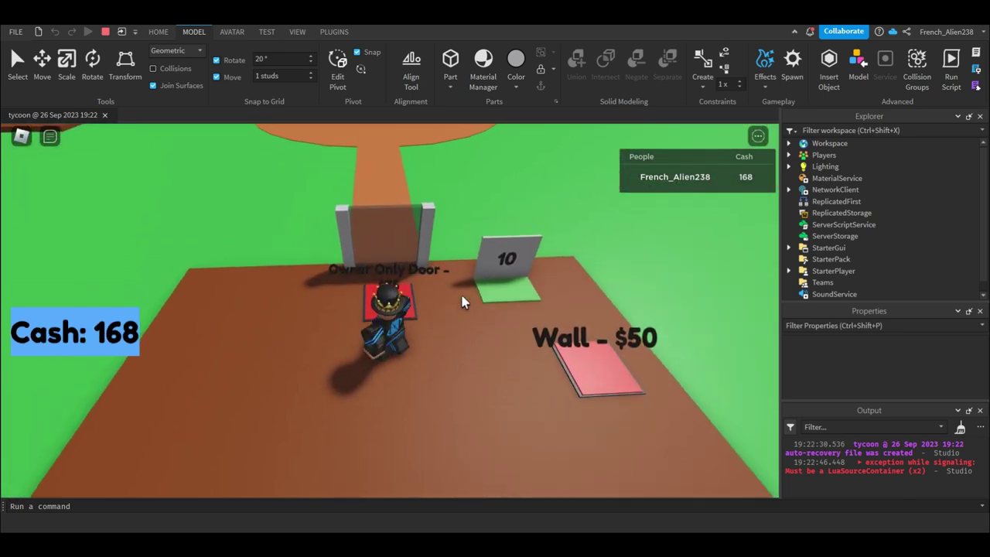
# Buy the owner-only door and walk through it and back toward the collector.
pyautogui.press('s')
pyautogui.press('w')
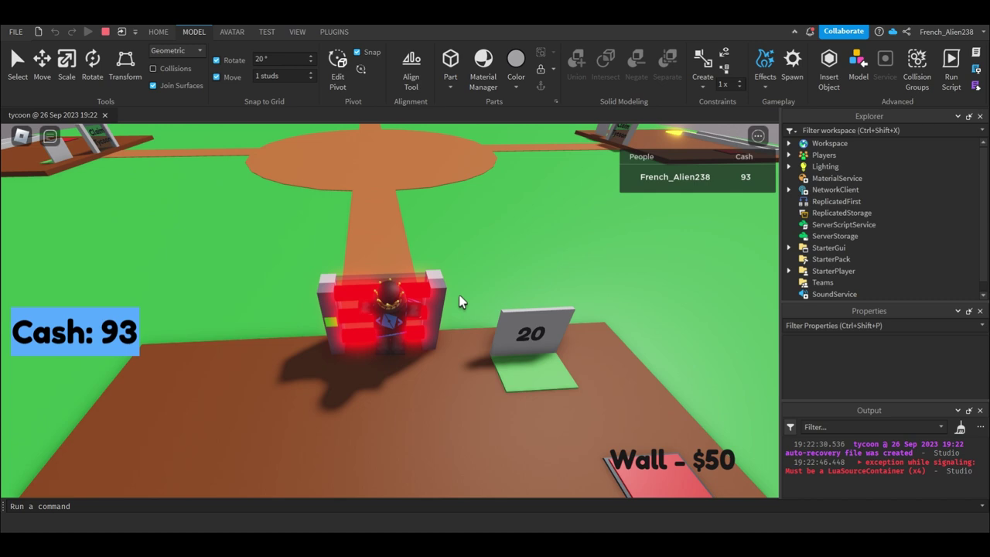
pyautogui.press('s')
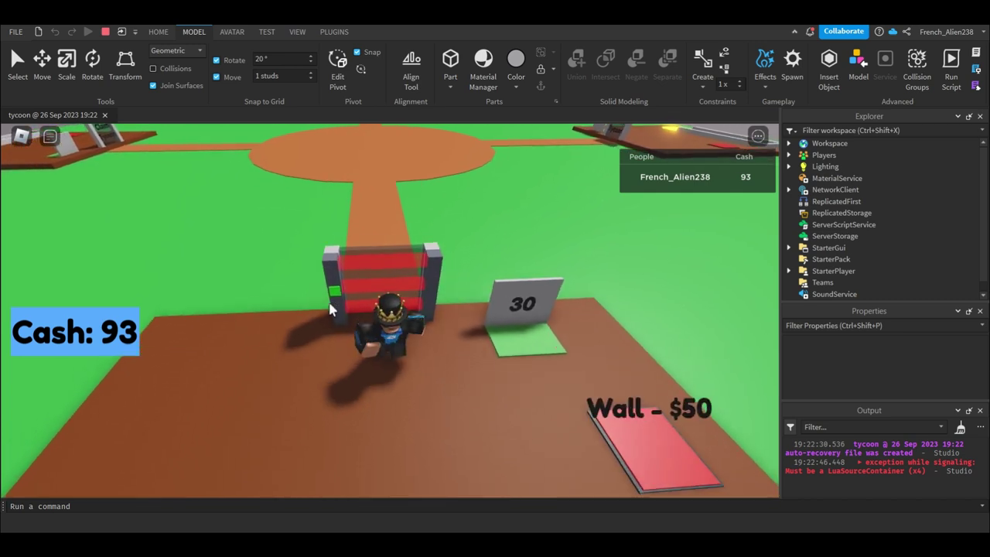
pyautogui.press('d')
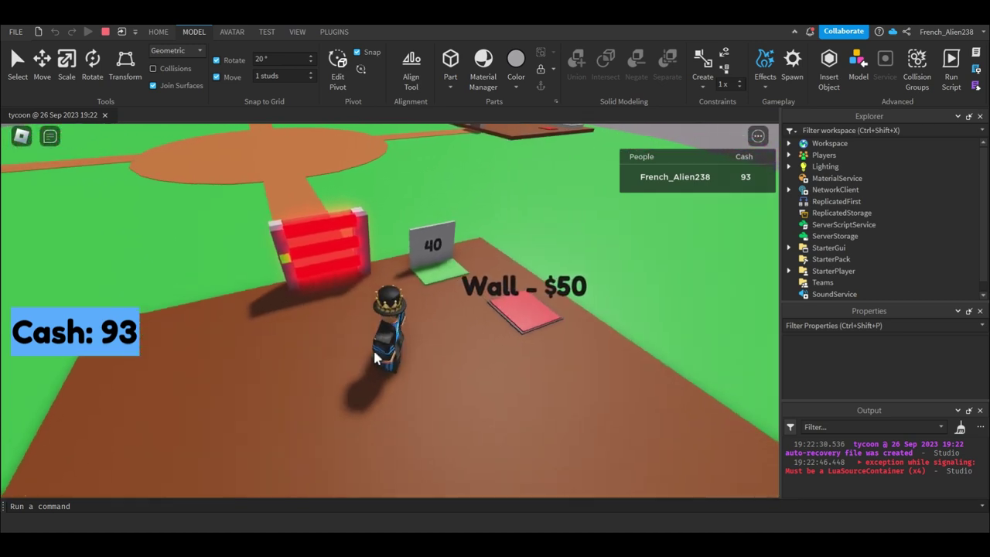
# Collect cash, buy the walls, collect again and buy the windows, leaving 93 cash.
pyautogui.press('d')
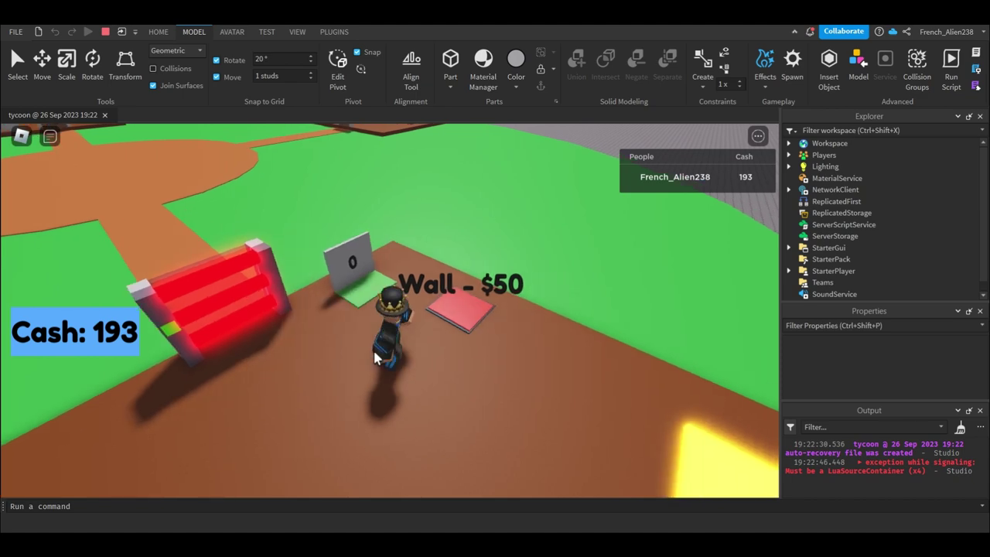
pyautogui.press('d')
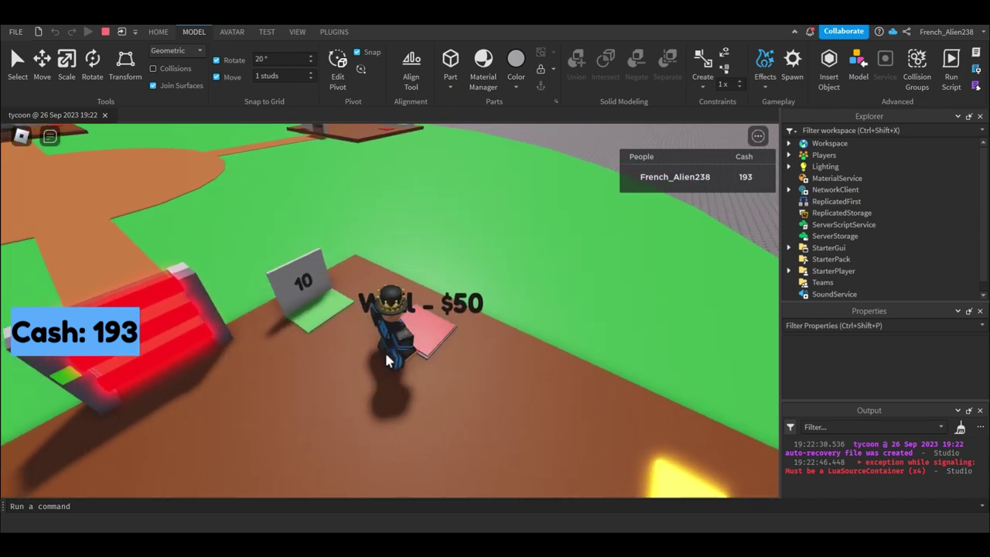
pyautogui.press('d')
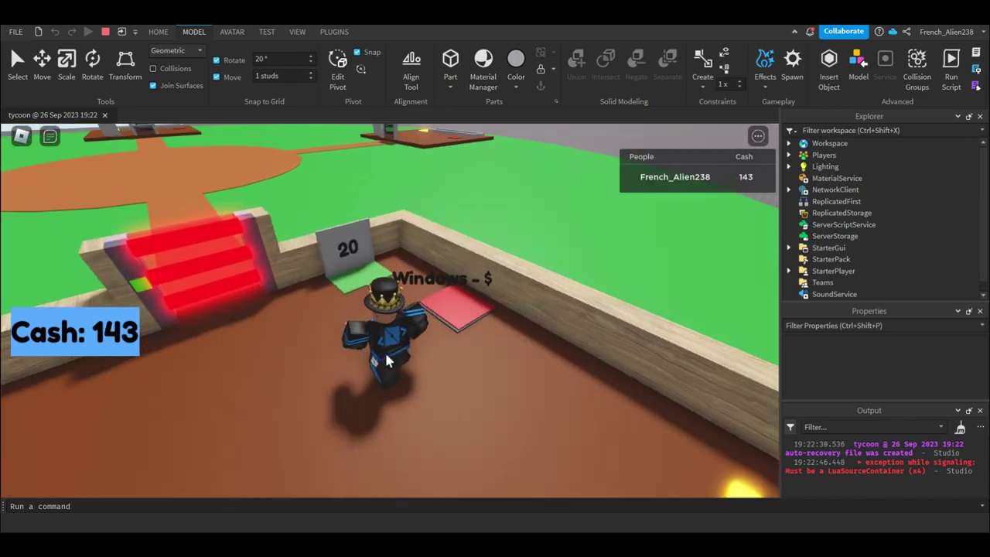
pyautogui.press('d')
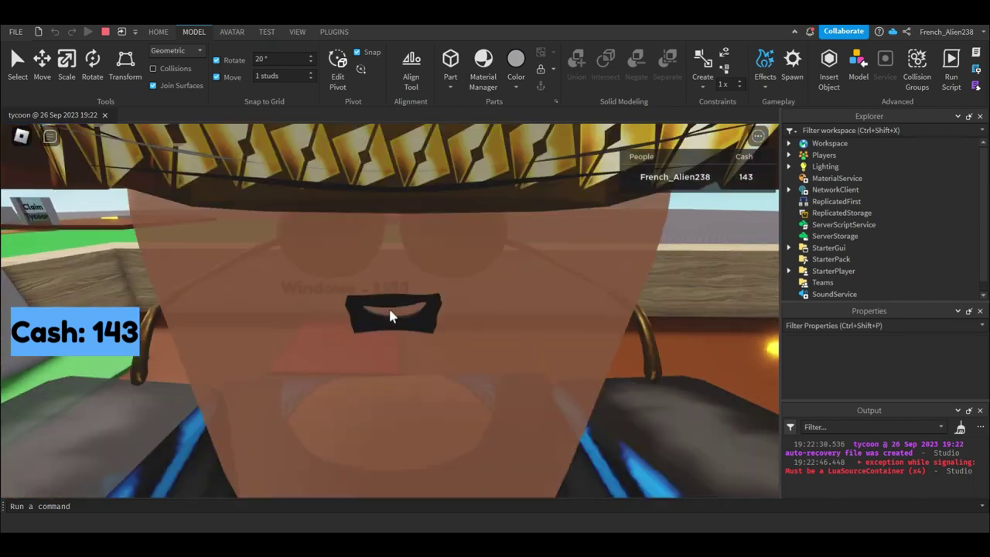
pyautogui.press('a')
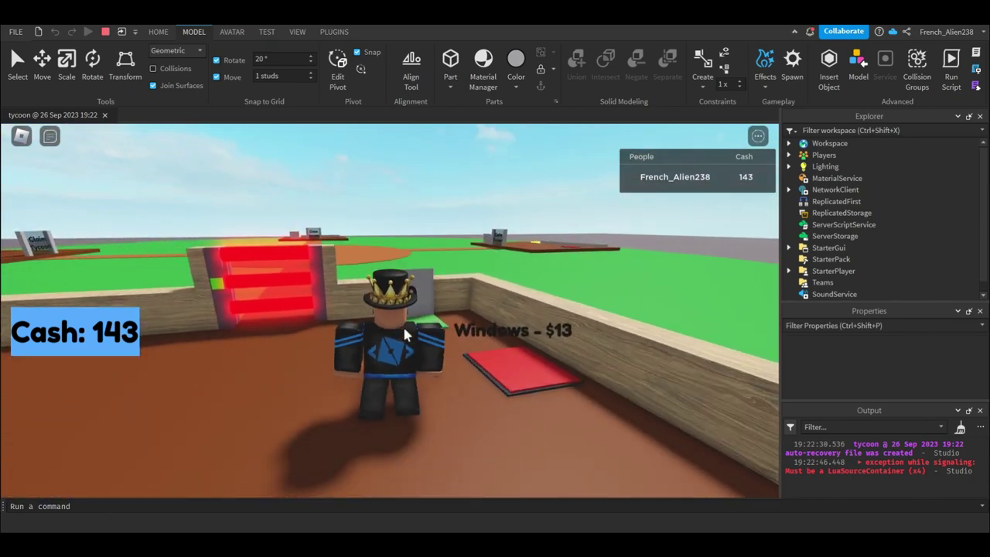
pyautogui.press('w')
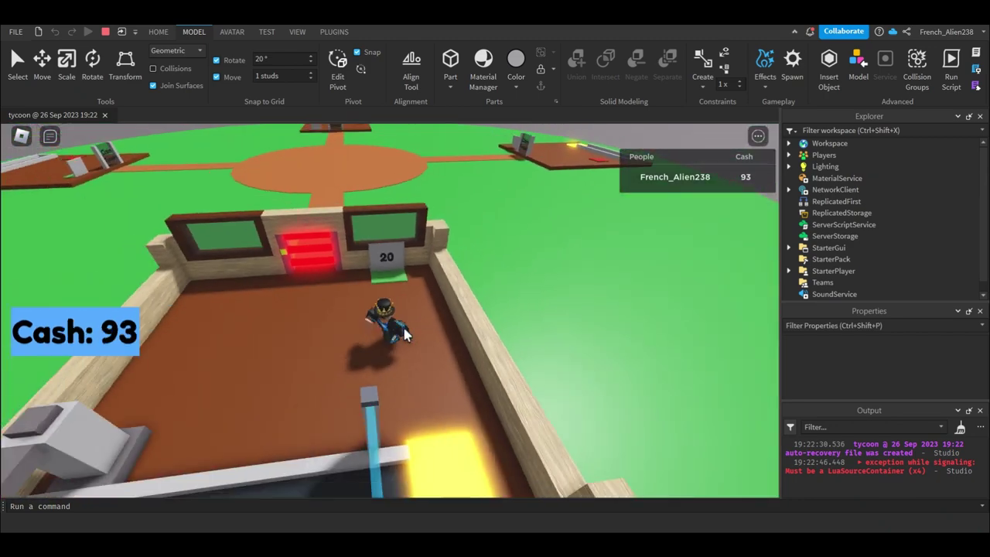
pyautogui.moveTo(404, 334); pyautogui.dragTo(404, 334, button='right')
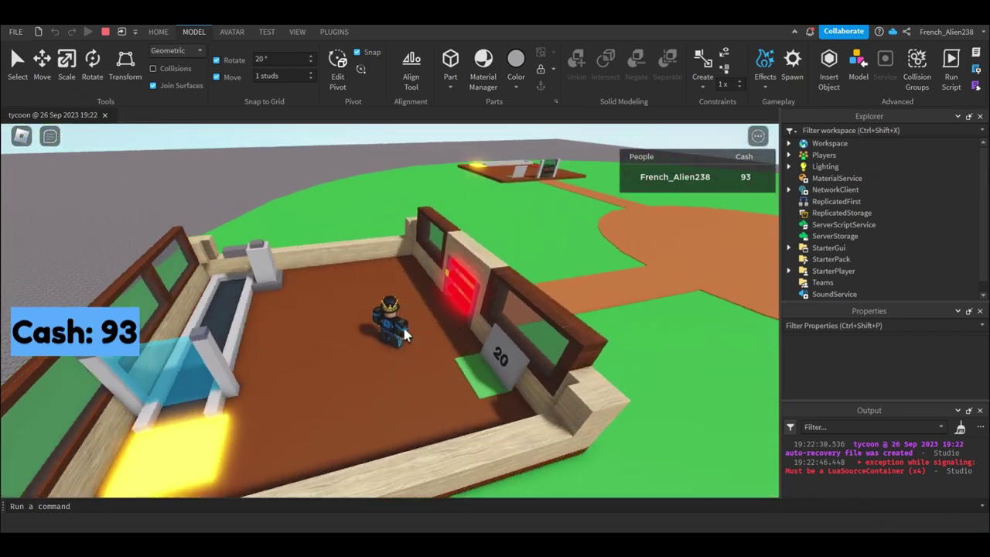
pyautogui.press('d')
pyautogui.press('s')
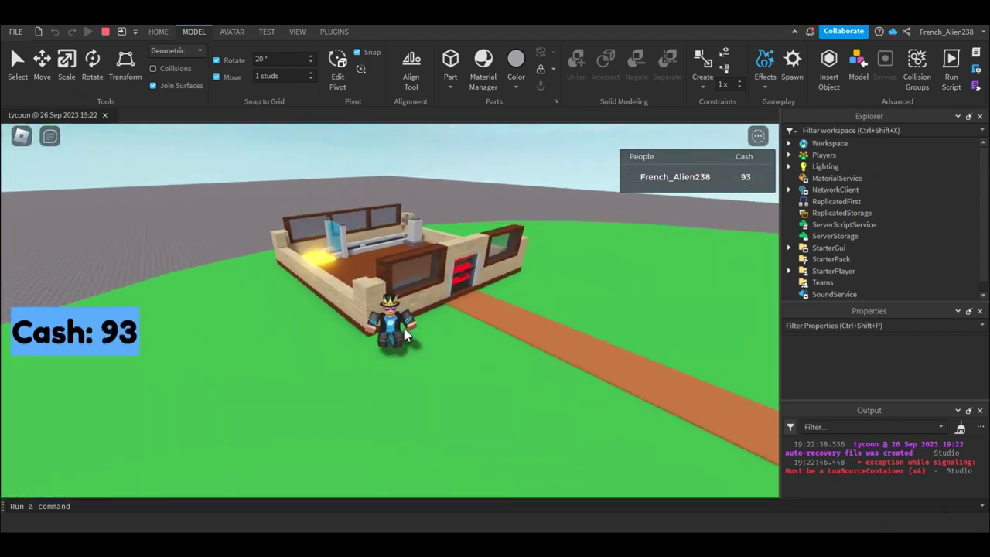
pyautogui.scroll(3, 412, 338)
pyautogui.scroll(3, 409, 336)
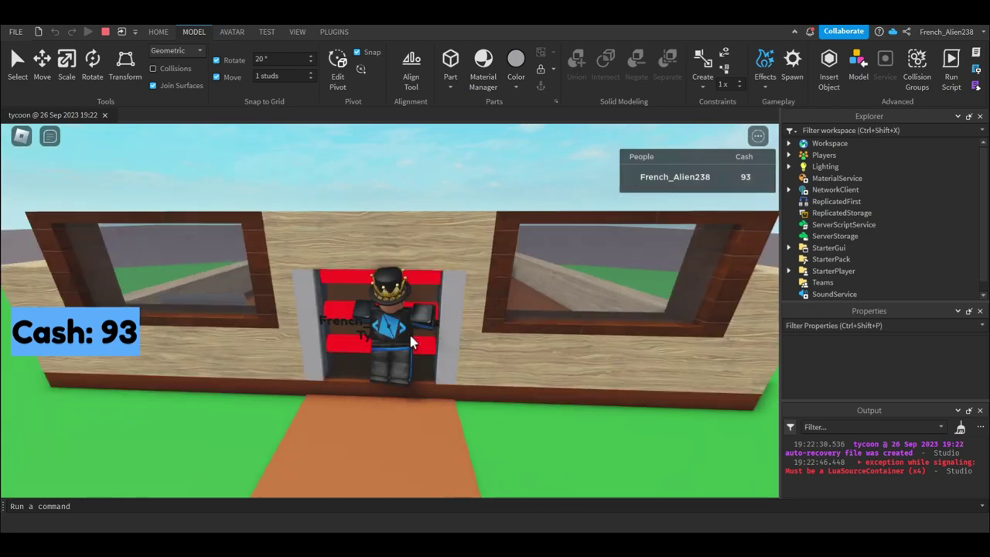
pyautogui.scroll(2, 408, 331)
pyautogui.scroll(2, 390, 314)
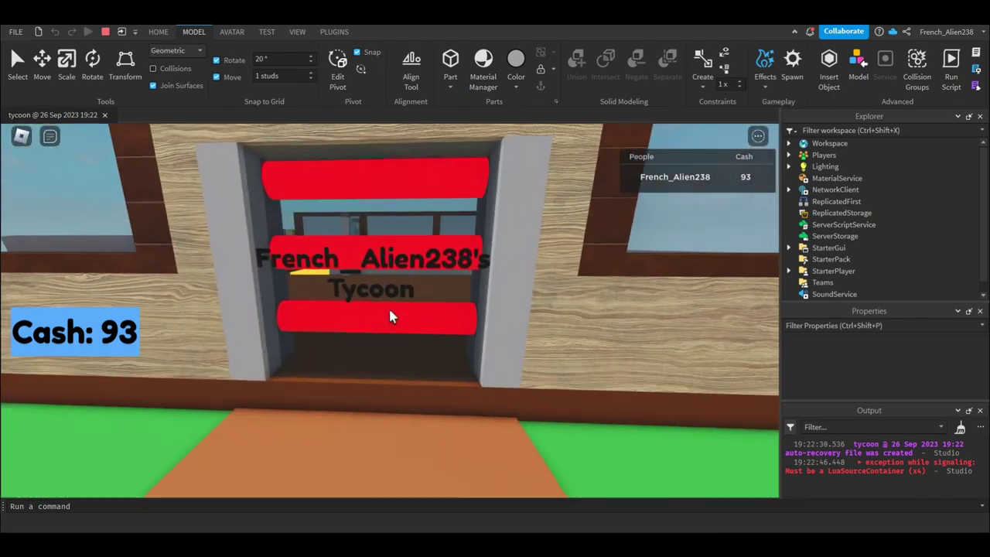
pyautogui.press('w')
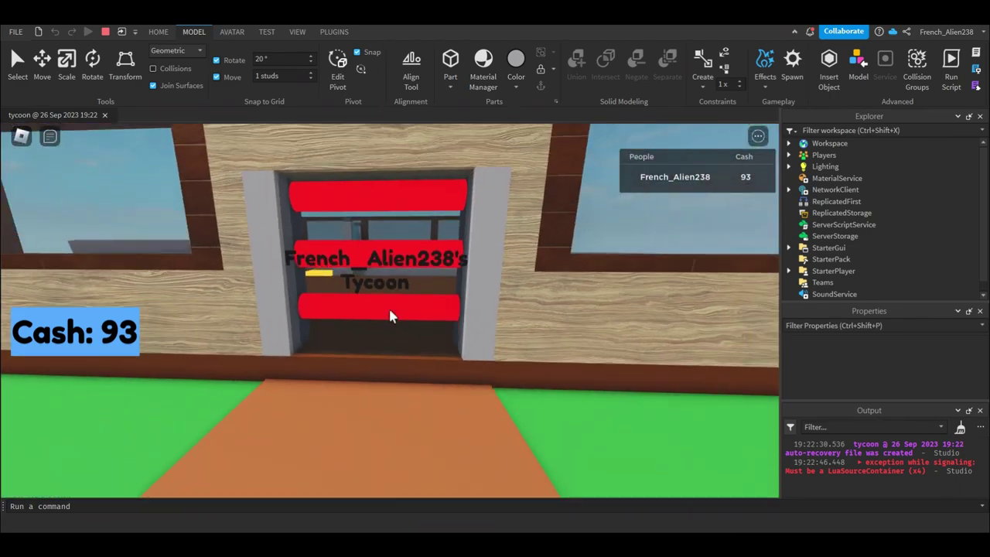
pyautogui.scroll(-5, 391, 309)
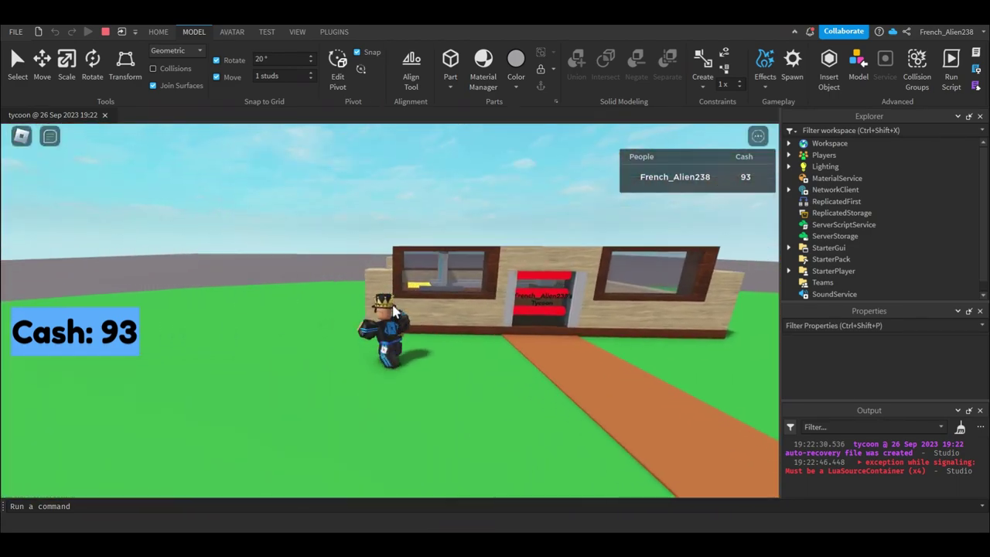
pyautogui.press('w')
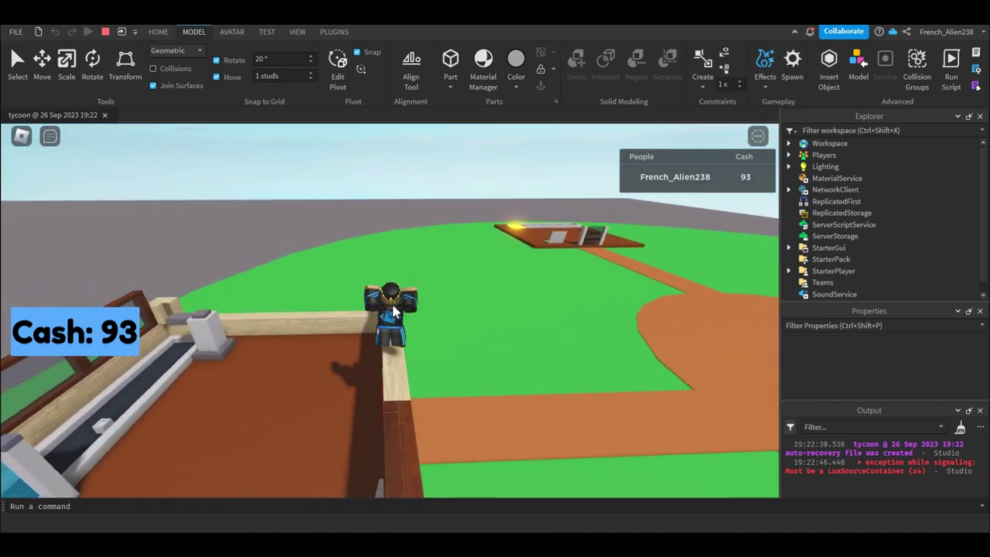
pyautogui.moveTo(393, 311); pyautogui.dragTo(393, 310, button='right')
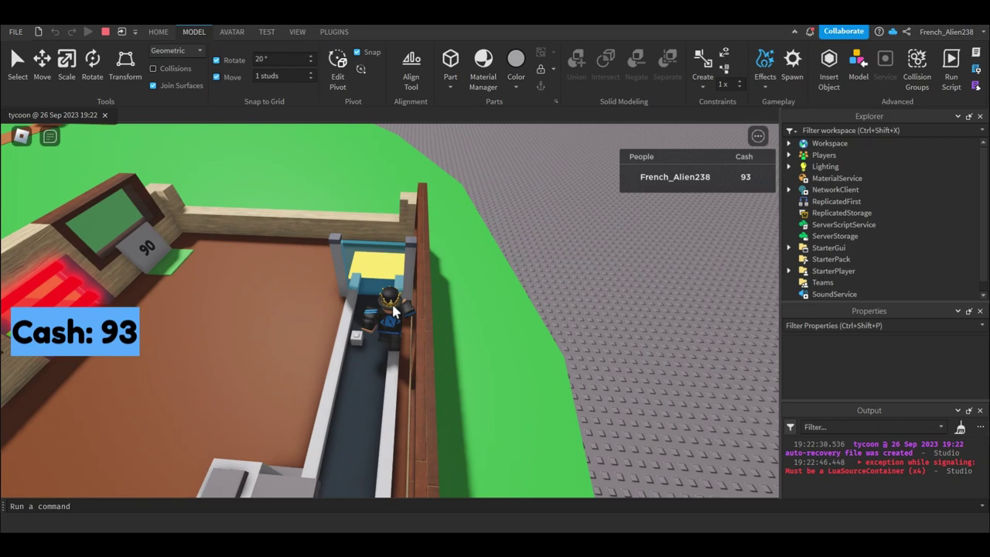
pyautogui.moveTo(393, 311); pyautogui.dragTo(396, 313, button='right')
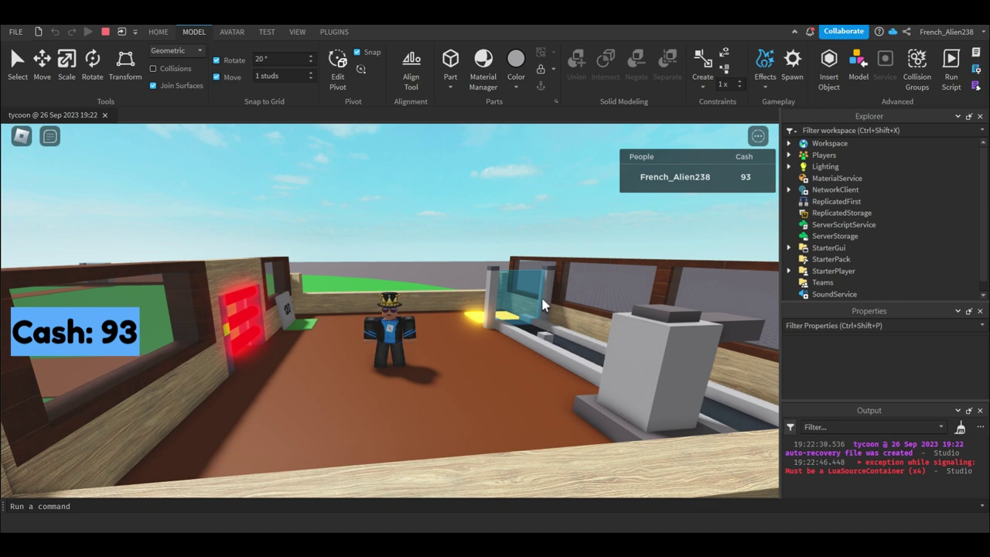
pyautogui.scroll(3, 392, 379)
pyautogui.scroll(-3, 402, 382)
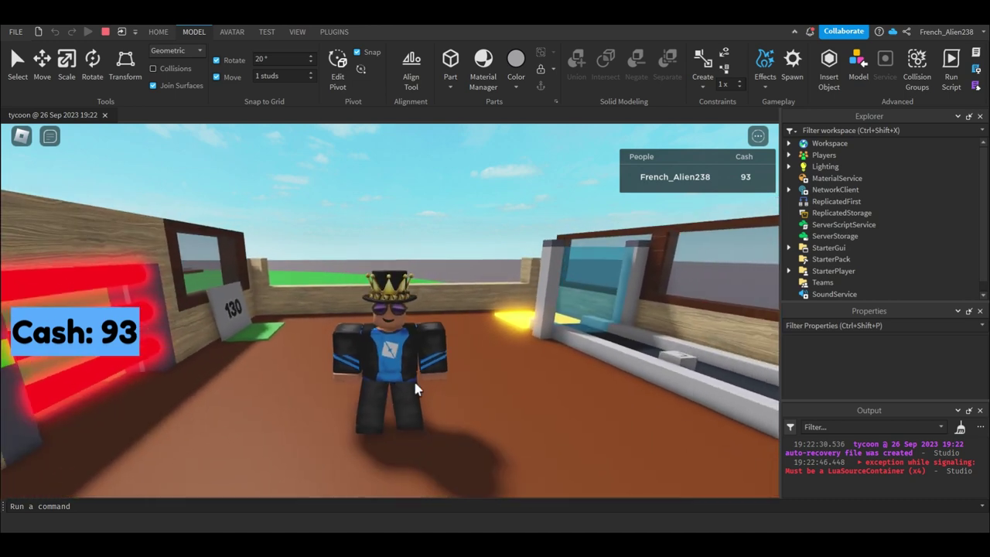
pyautogui.scroll(3, 416, 388)
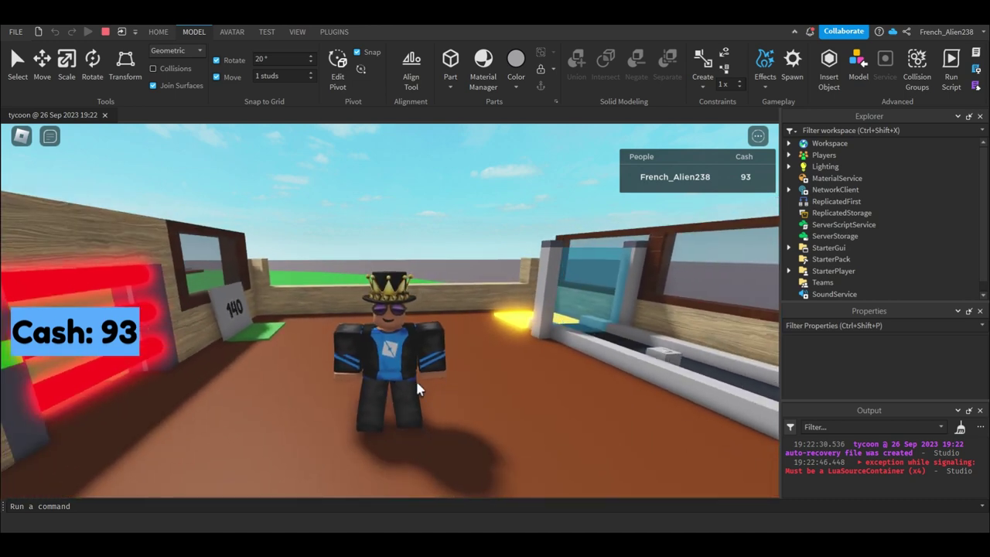